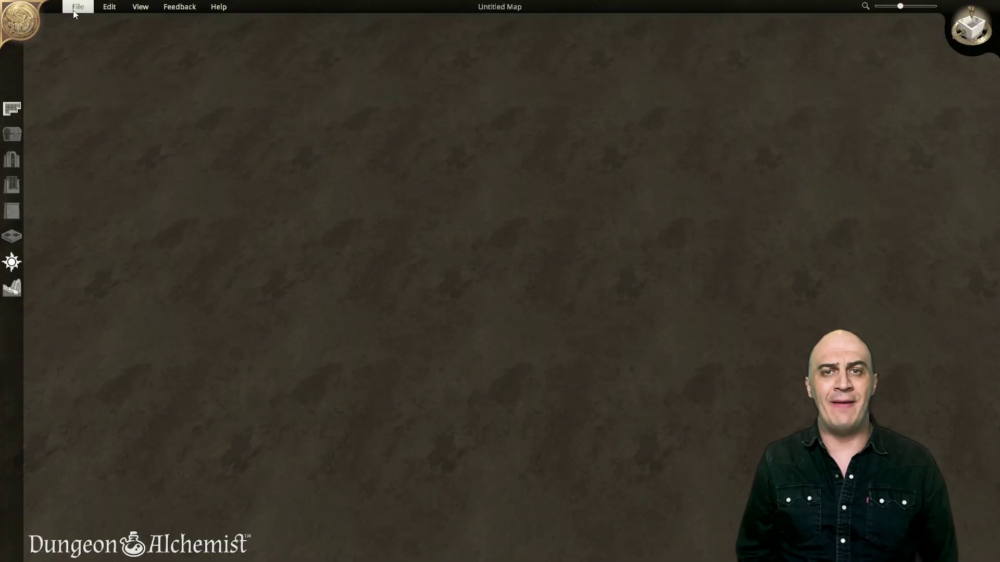
Step: Start a new digital map of 30 by 30 tiles with Grasslands terrain
click(76, 7)
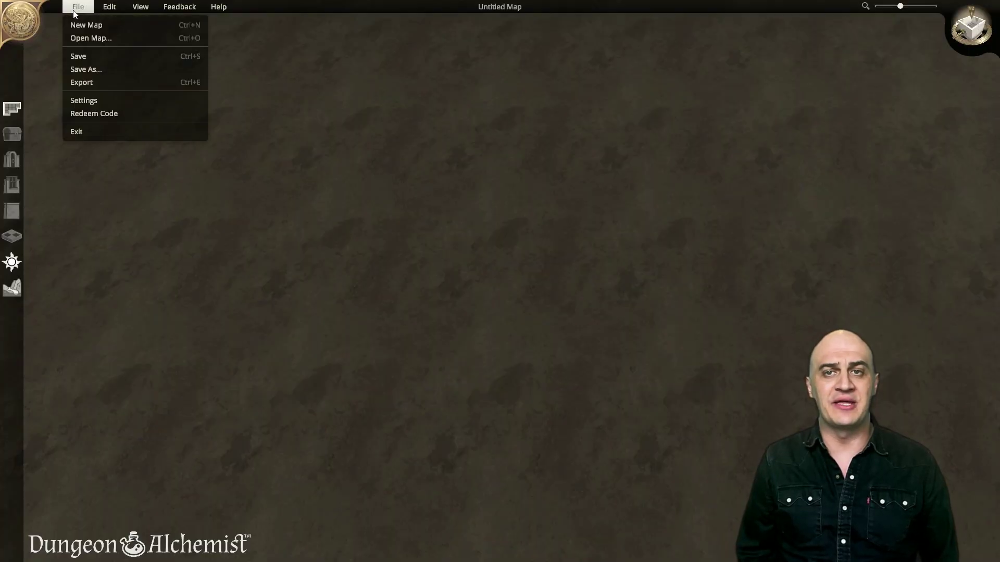
click(97, 26)
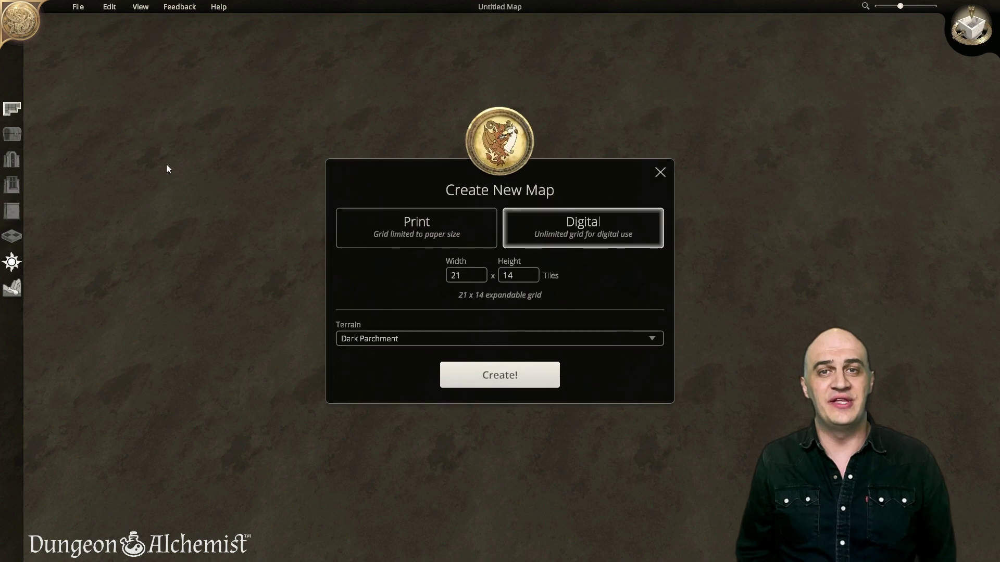
click(456, 277)
text(30)
key(Tab)
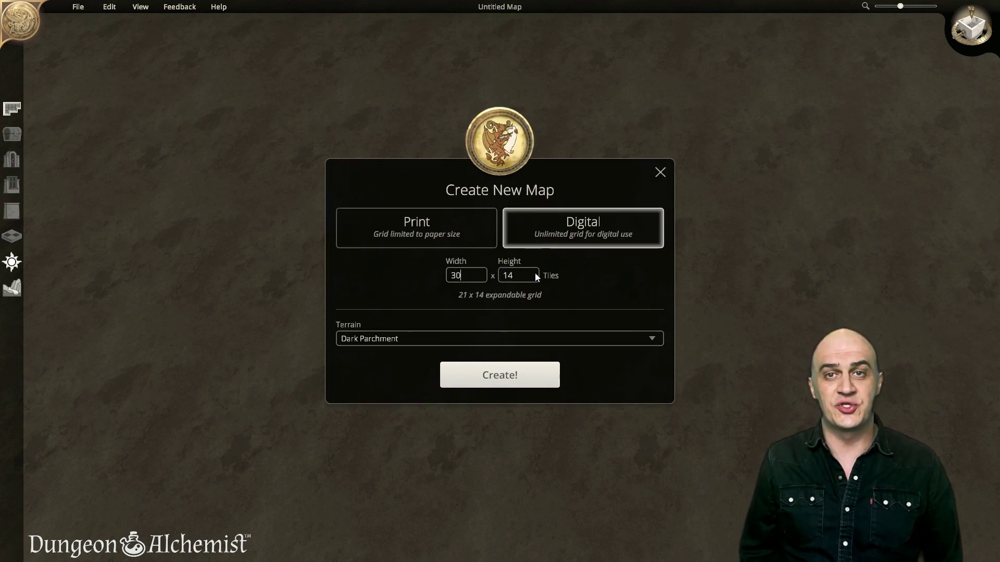
text(30)
click(401, 341)
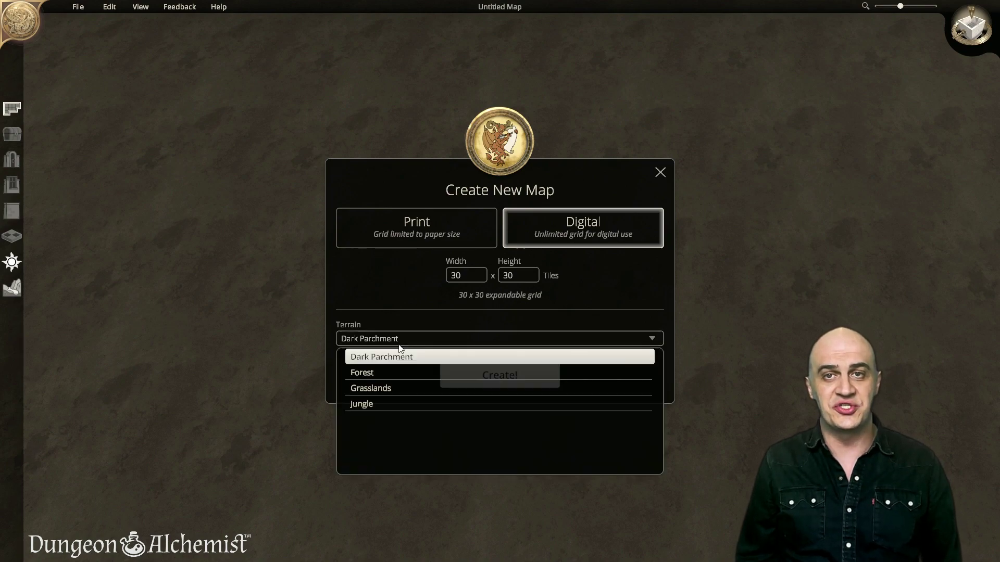
click(413, 392)
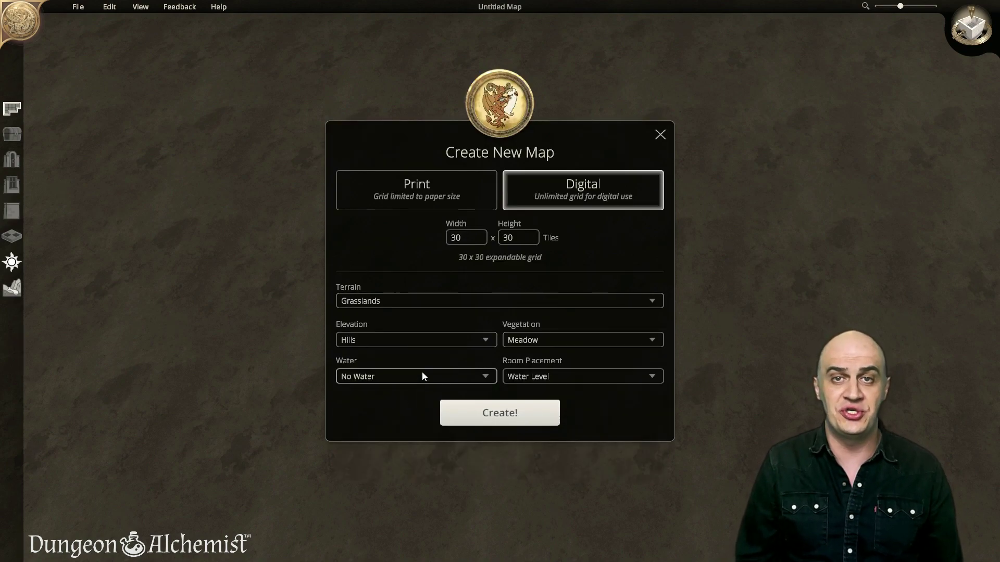
Step: Set the new map to Flat elevation, No Vegetation and No Water, and create it
click(409, 344)
click(388, 359)
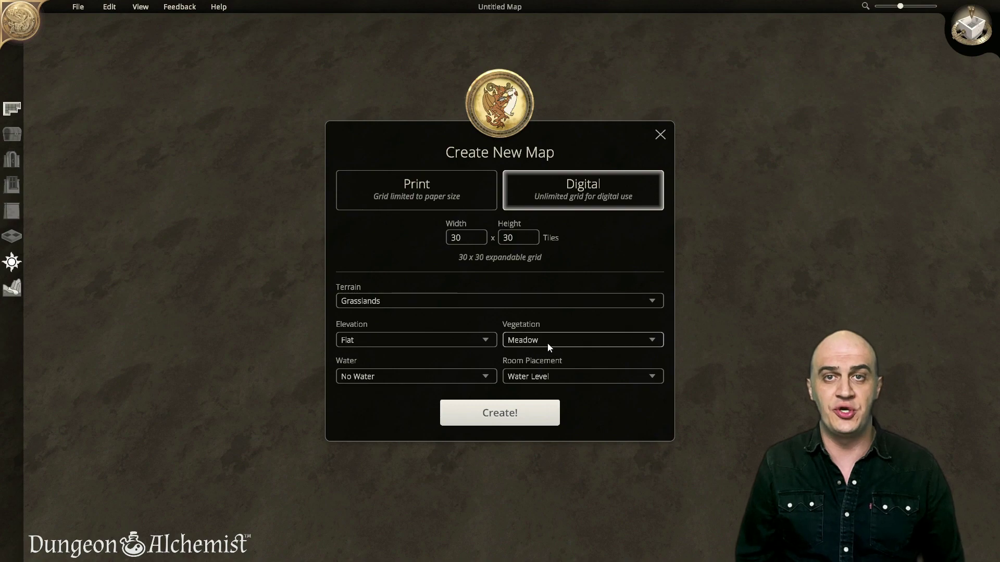
click(544, 341)
click(583, 359)
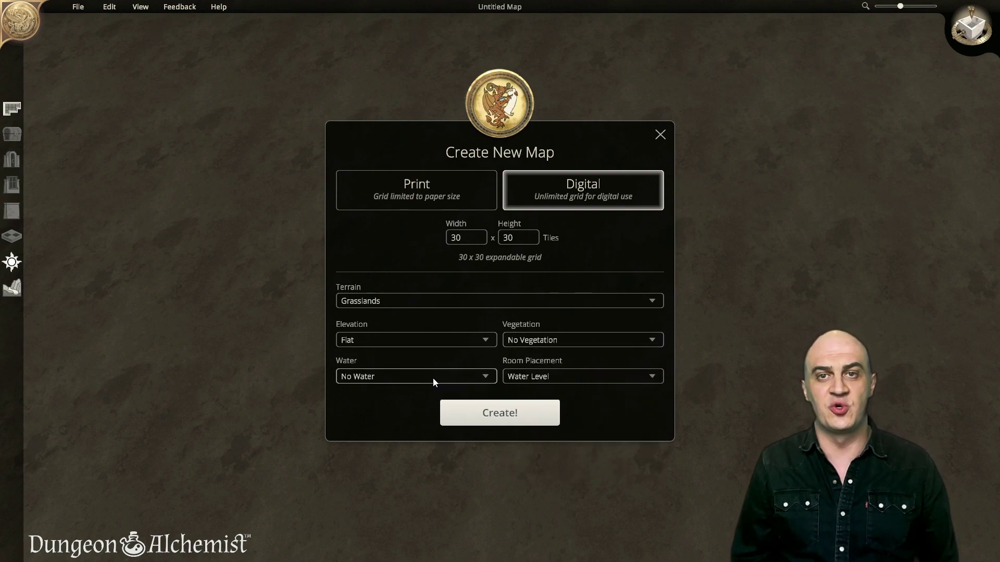
click(435, 379)
click(410, 393)
click(593, 376)
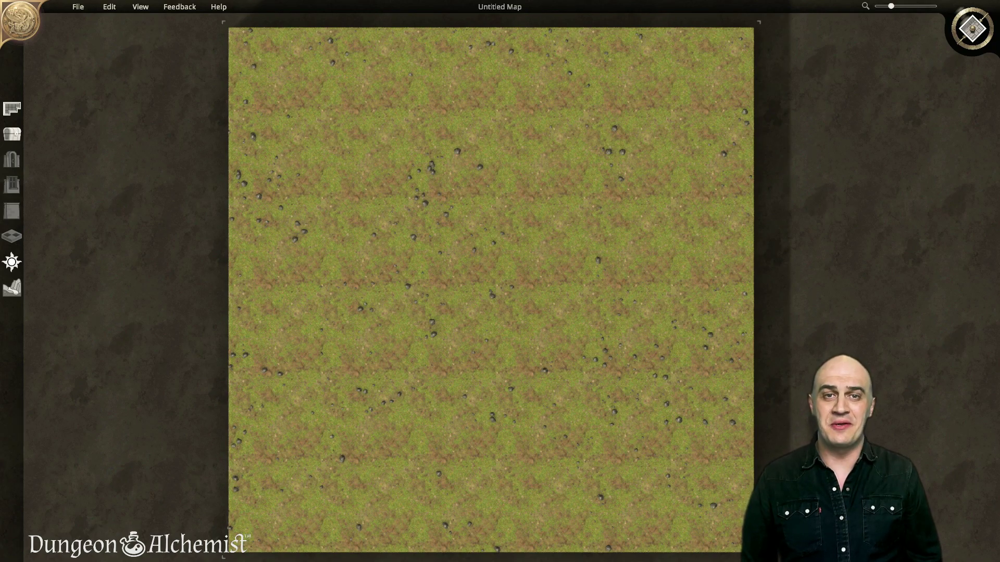
Step: Paint the whole map with the dark mossy rock texture using the largest brush size
click(13, 288)
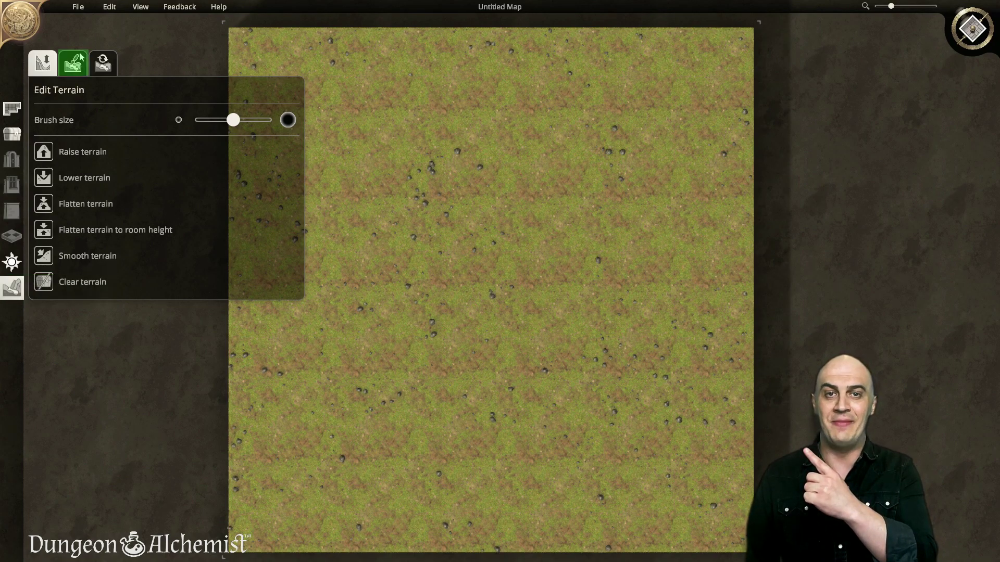
click(73, 69)
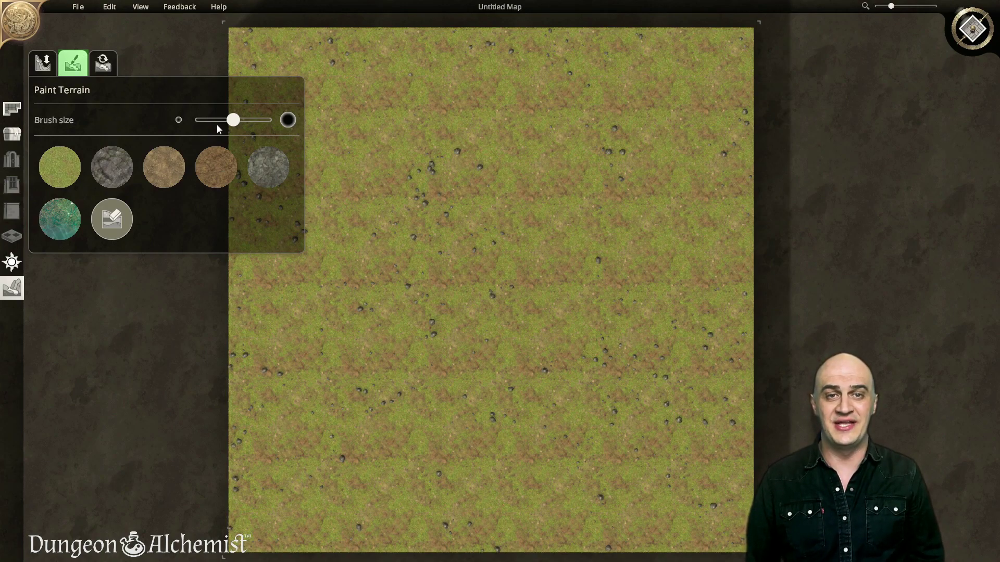
drag(232, 120, 270, 120)
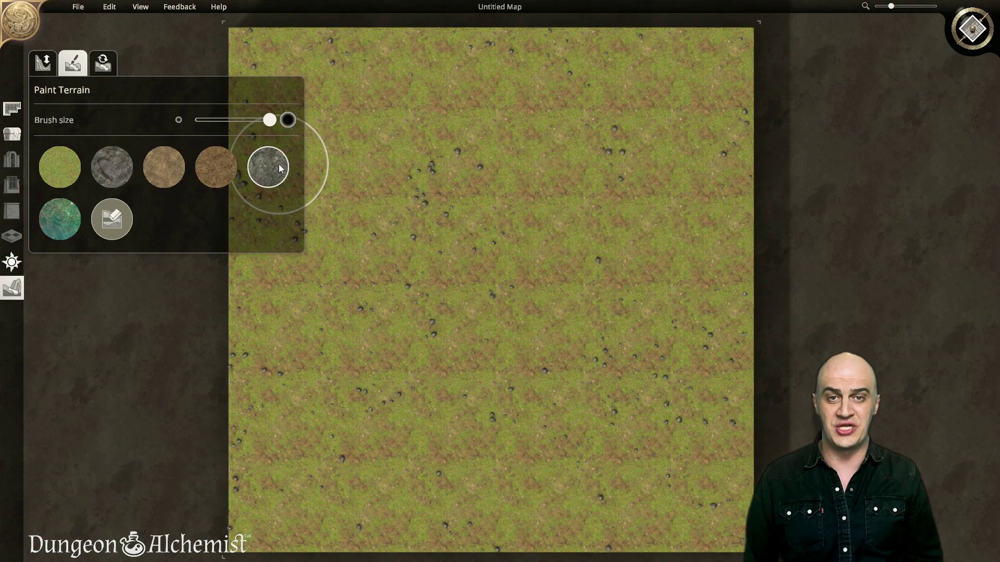
click(111, 166)
key(w)
key(a)
mouse_move(373, 140)
mouse_down()
mouse_move(899, 116)
mouse_move(850, 176)
mouse_move(713, 225)
mouse_move(693, 251)
mouse_move(848, 302)
mouse_move(479, 369)
mouse_move(812, 416)
mouse_move(486, 451)
mouse_move(749, 427)
mouse_move(843, 438)
mouse_up()
key(s)
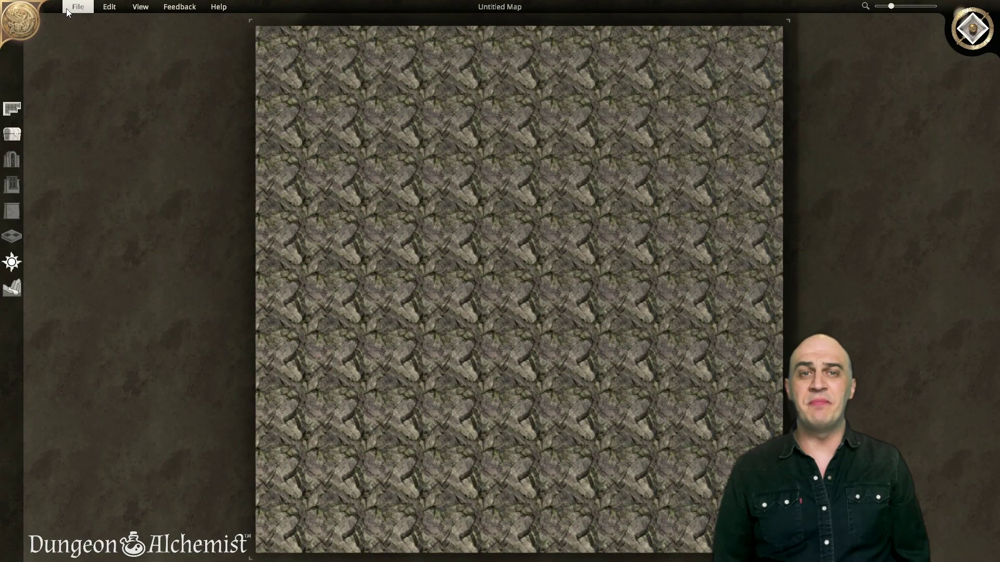
Step: Turn on the map grid in the settings
click(73, 7)
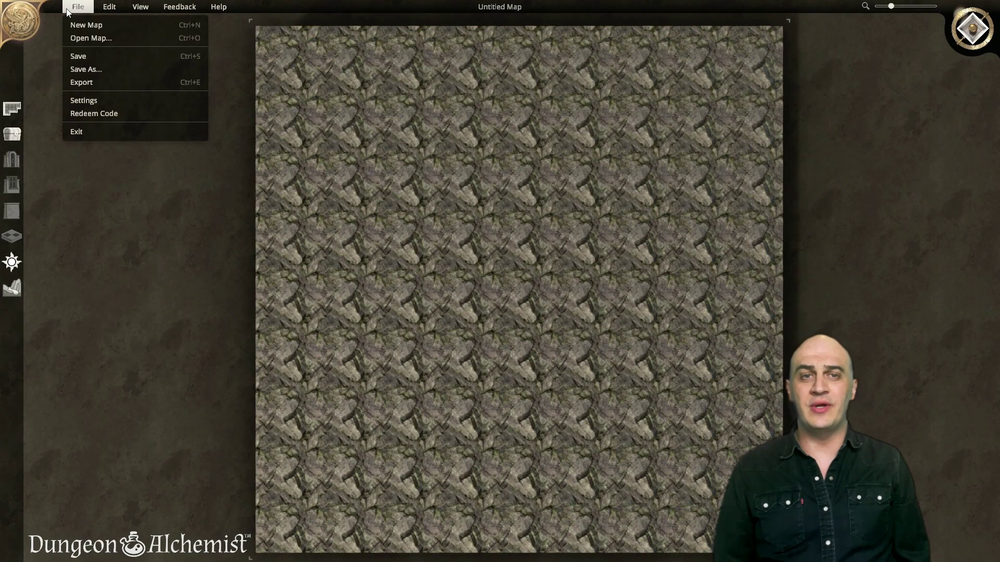
click(132, 106)
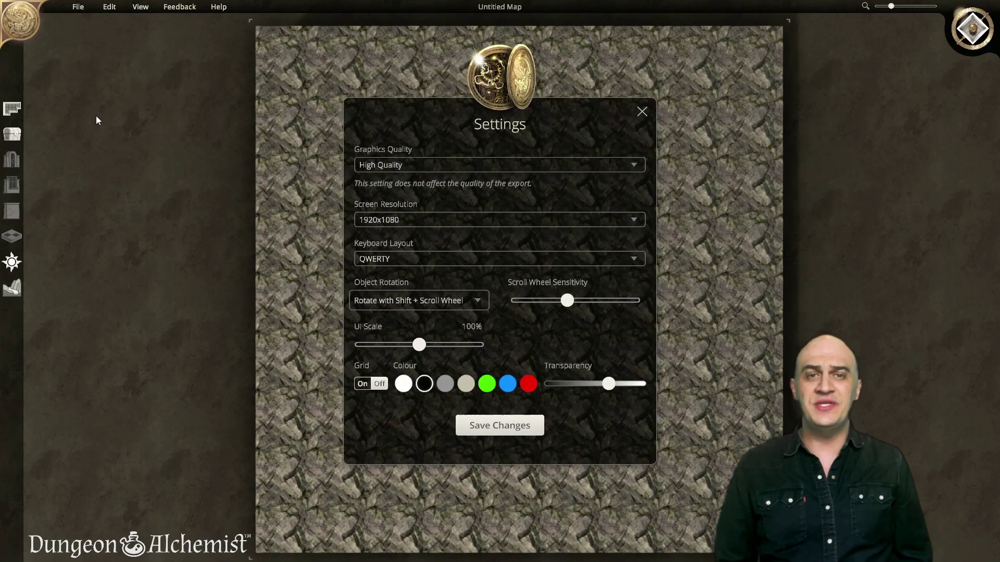
click(379, 387)
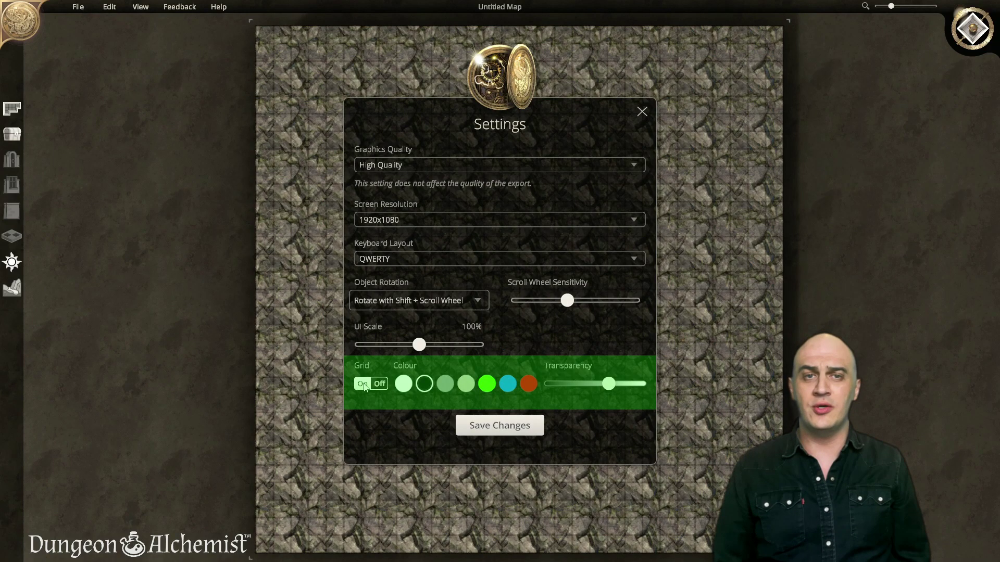
click(379, 384)
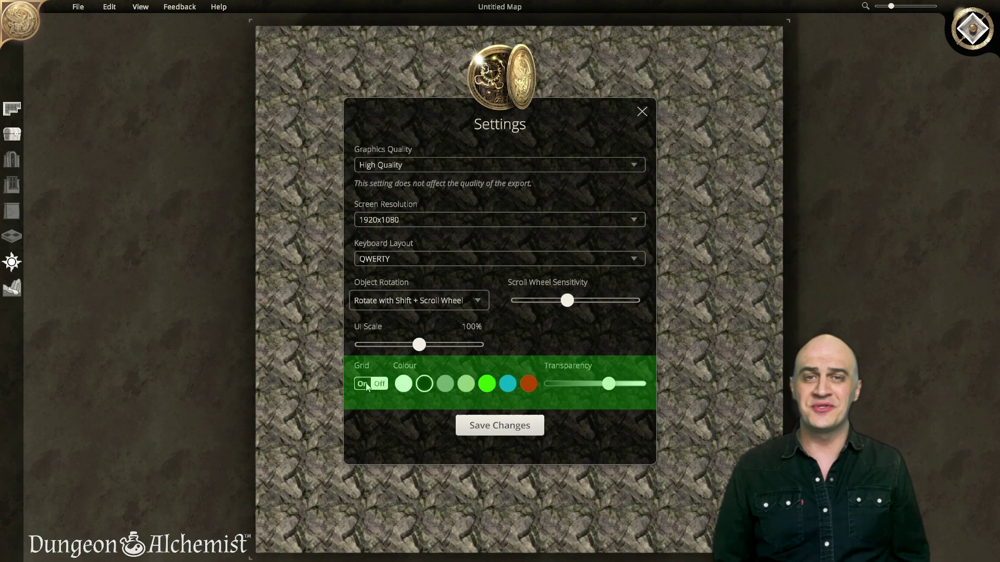
click(380, 384)
Step: Try several grid colours including green, set the grid to black with a slightly adjusted transparency, and save the settings
click(424, 386)
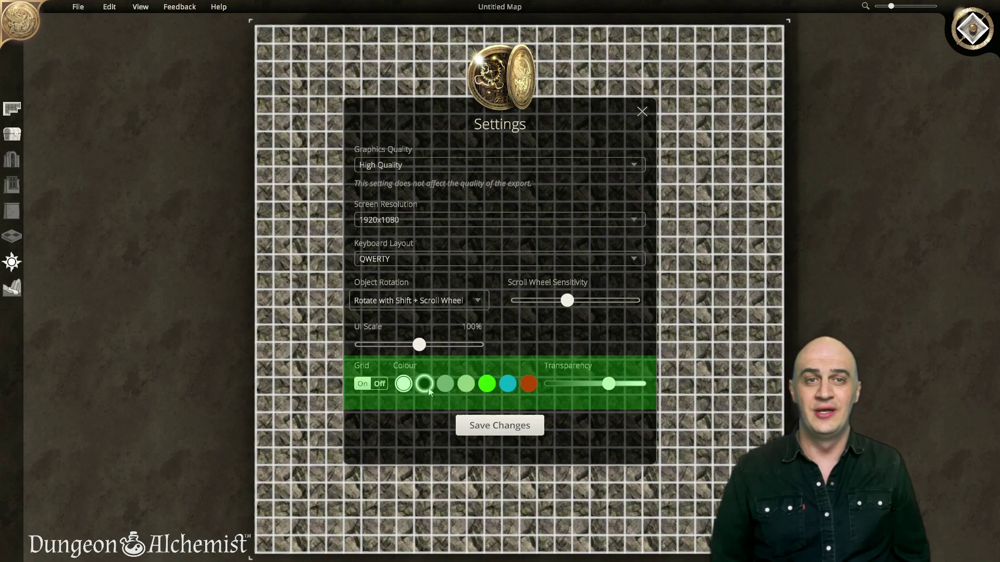
click(445, 383)
click(487, 384)
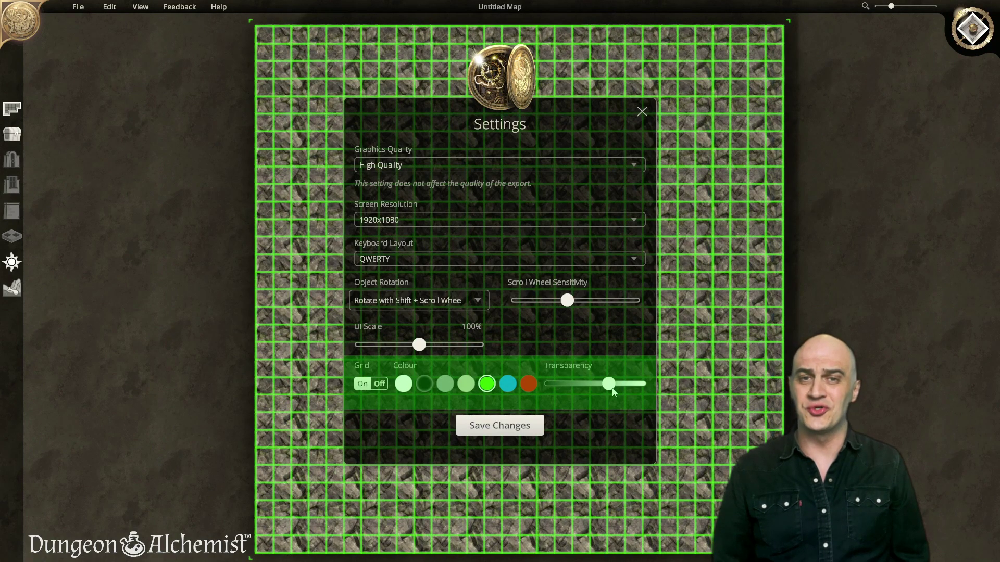
mouse_move(609, 384)
mouse_down()
mouse_move(567, 390)
mouse_move(630, 391)
mouse_move(566, 395)
mouse_move(605, 389)
mouse_up()
click(424, 384)
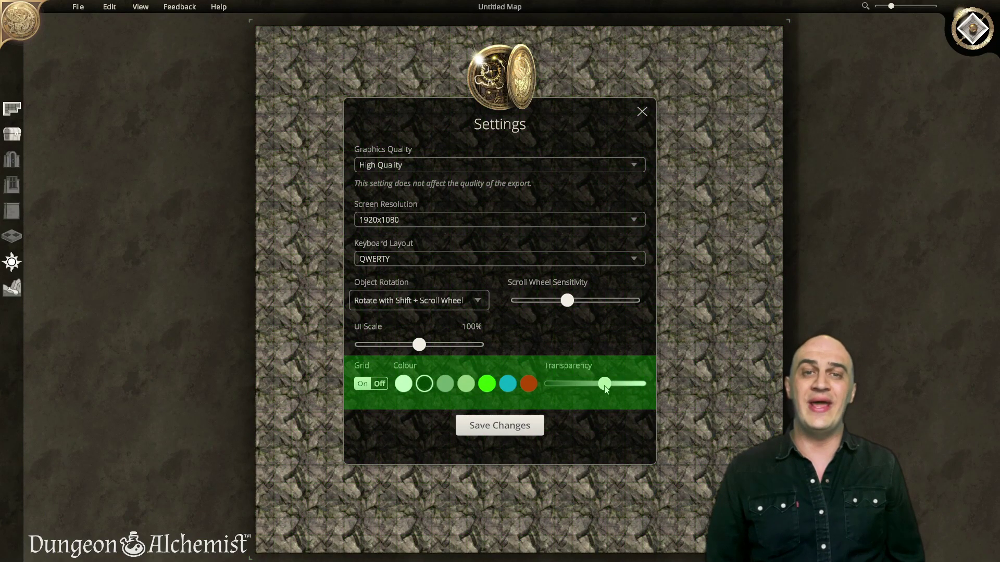
click(514, 426)
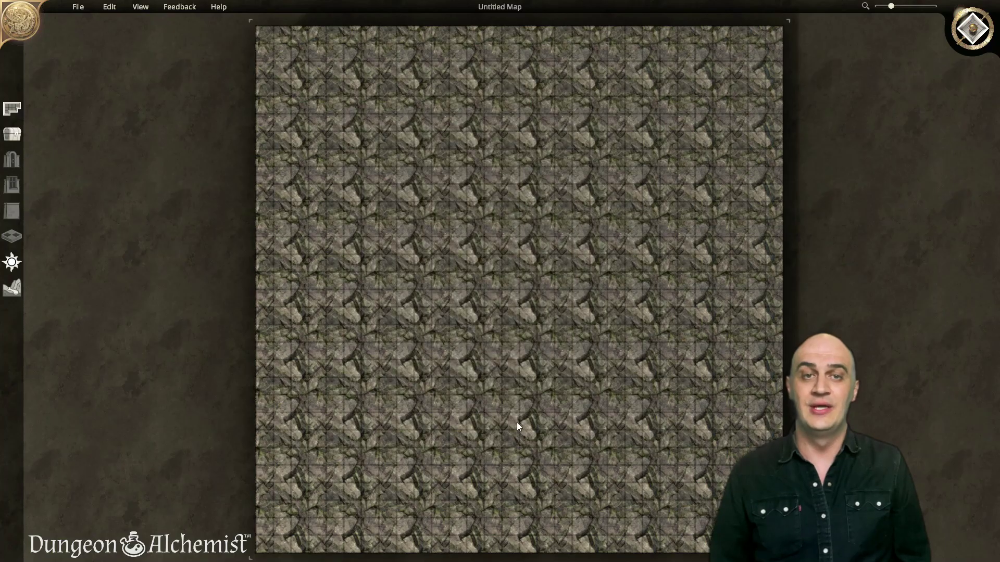
Step: Raise the terrain across the whole map with the brush at its largest size
click(973, 29)
right_drag(807, 359, 92, 315)
scroll(92, 315, up, 3)
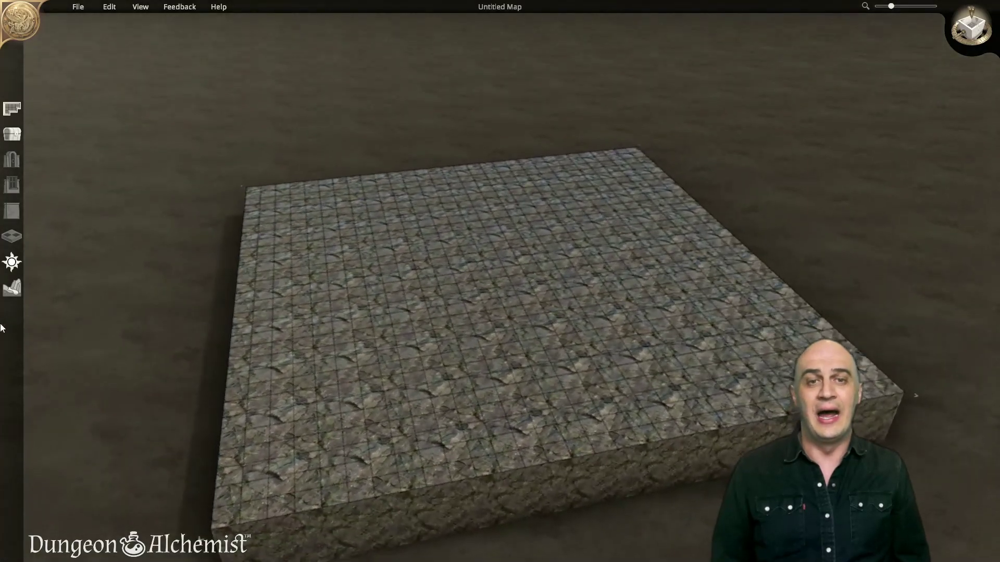
scroll(460, 295, down, 2)
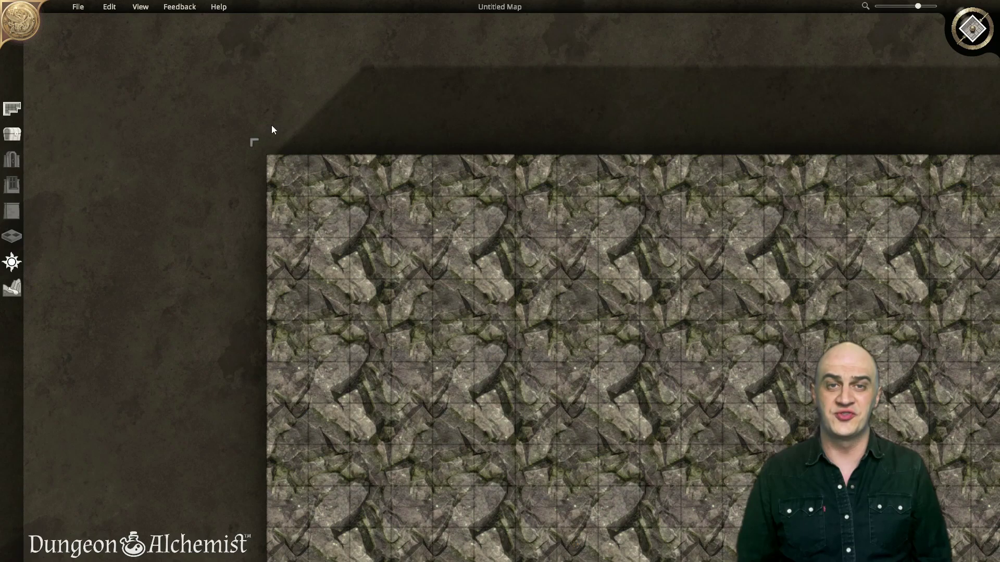
click(11, 289)
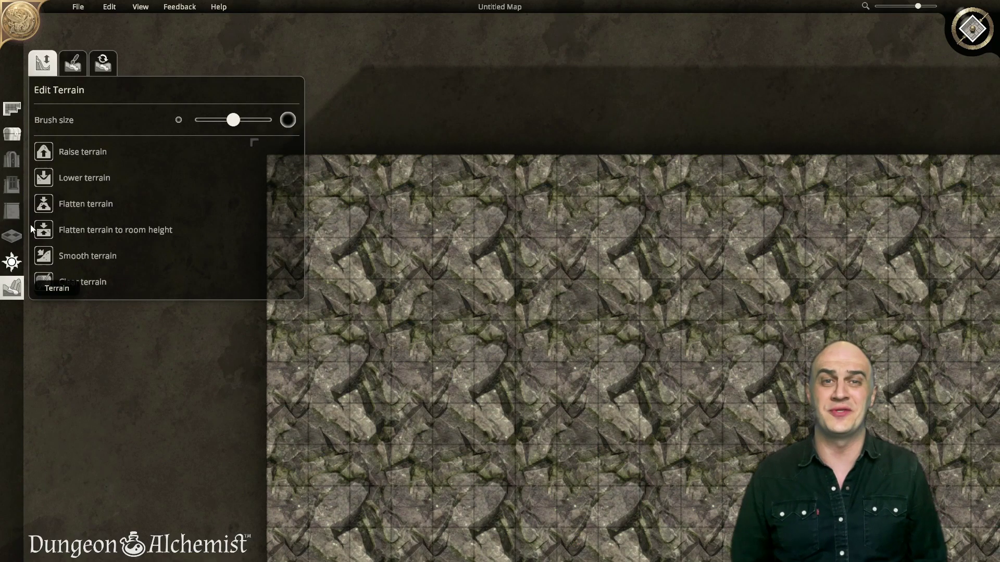
click(45, 154)
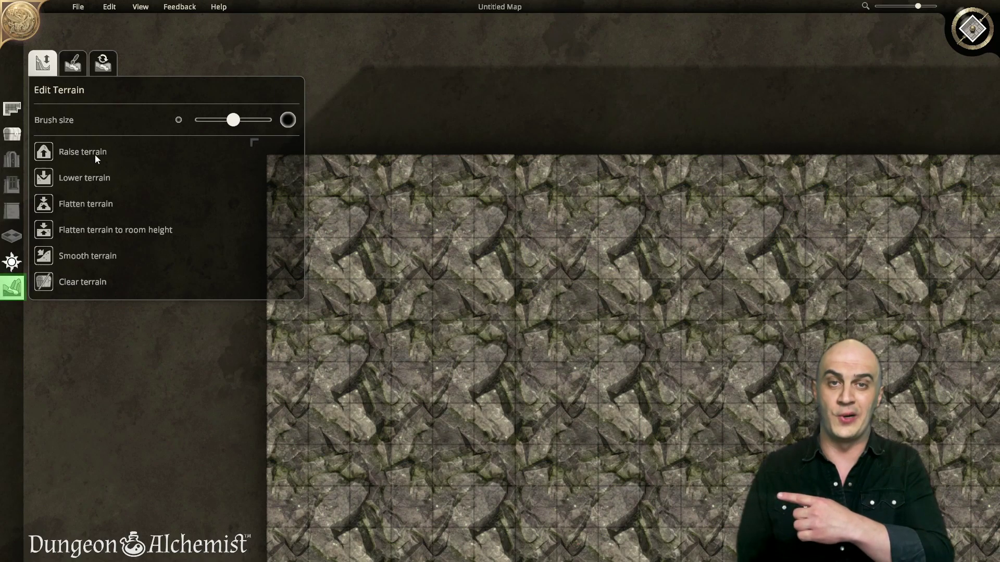
click(69, 153)
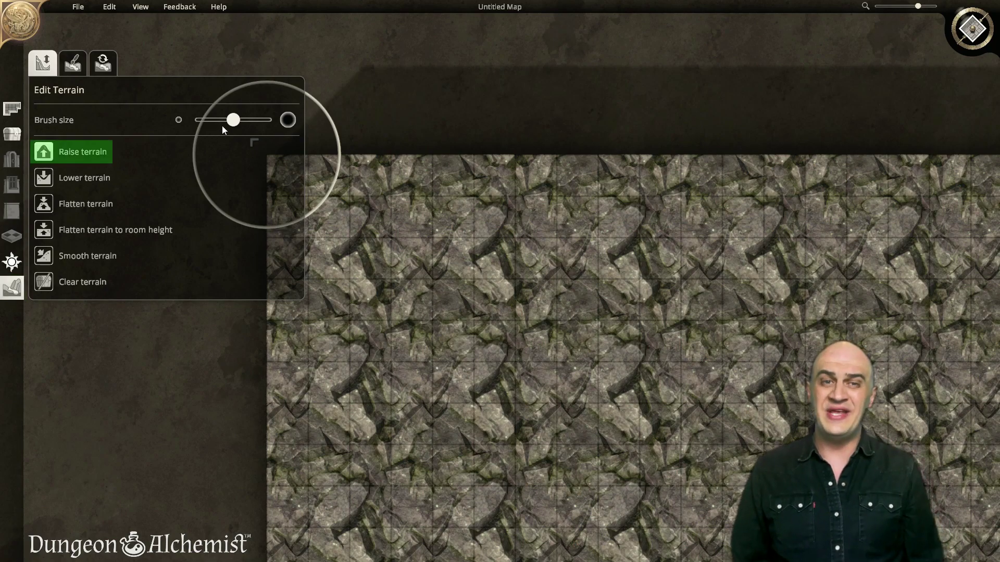
drag(234, 119, 299, 116)
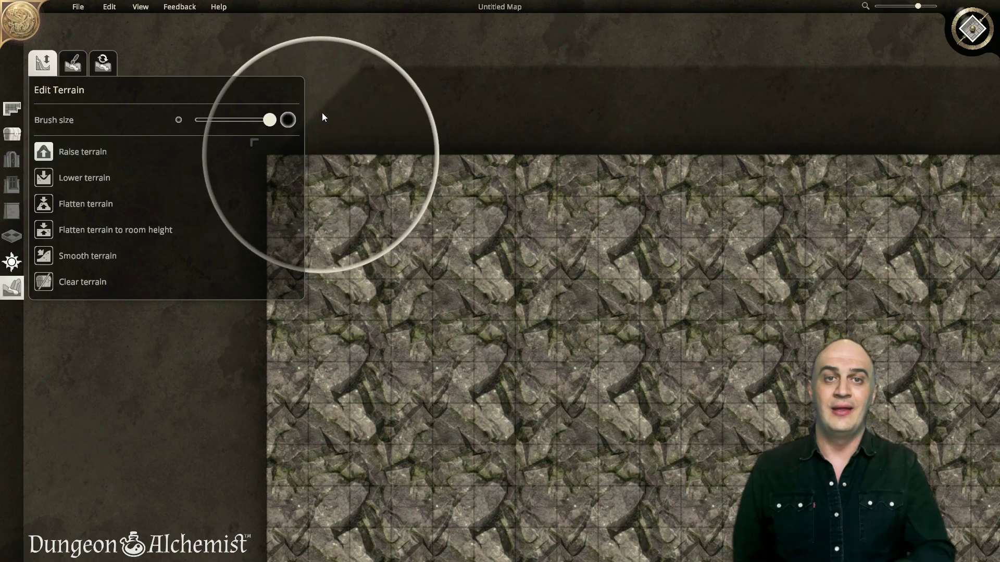
key(a)
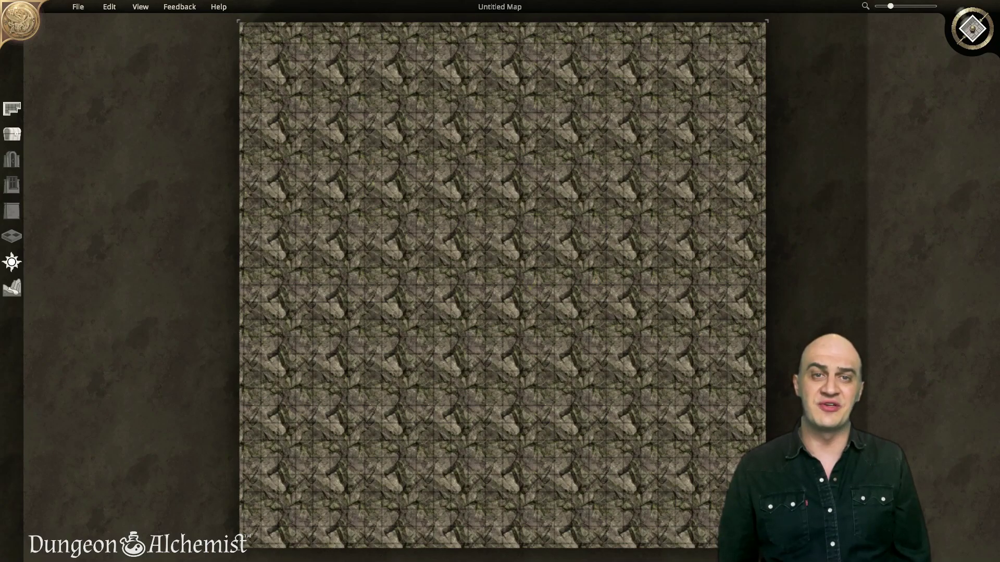
Step: Create a Castle Entrance room near the map's lower-left corner: a hall about 7 by 8 tiles, 3-tile-wide extensions and a one-tile-wide passage
click(13, 111)
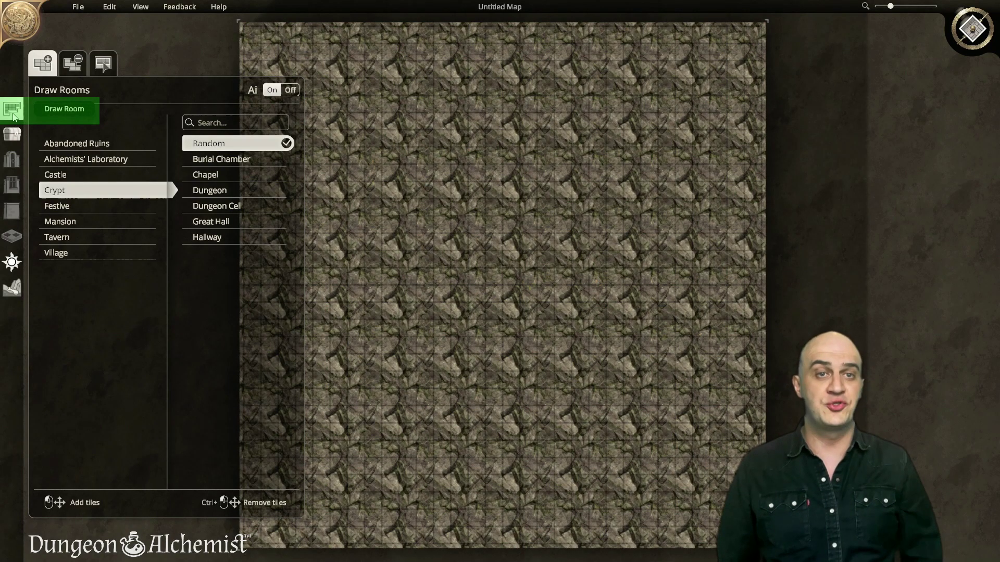
click(58, 175)
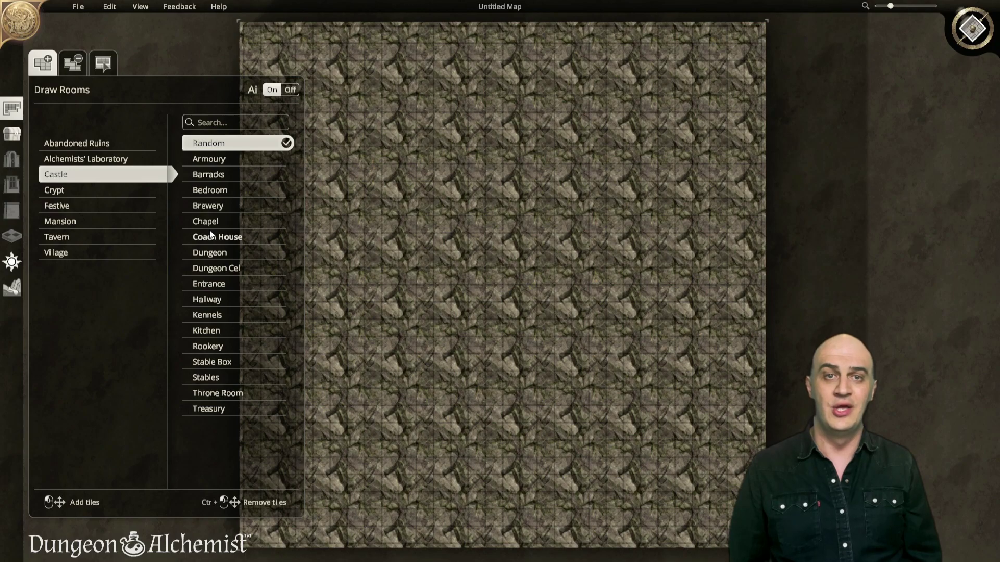
click(211, 284)
scroll(587, 275, up, 2)
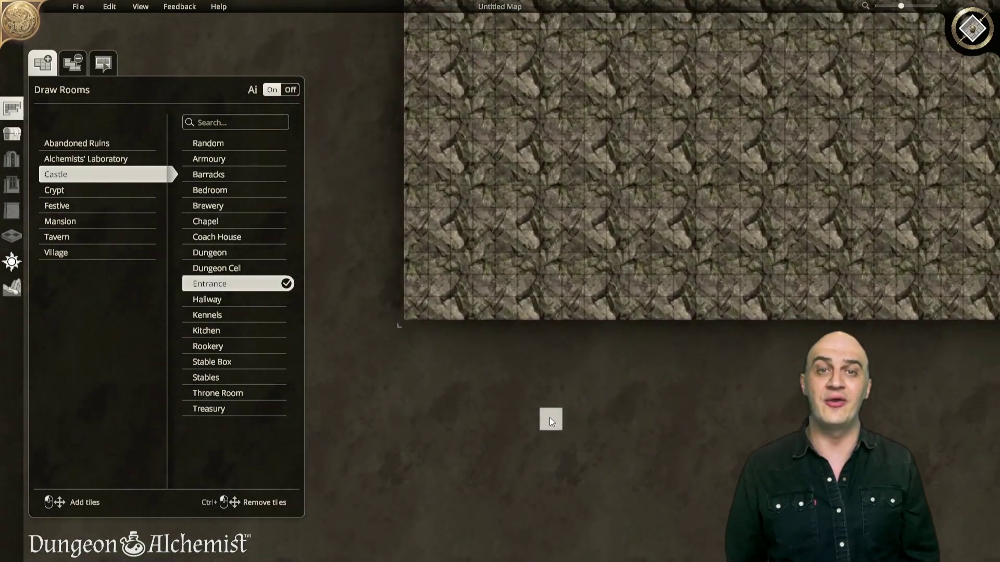
drag(458, 365, 543, 230)
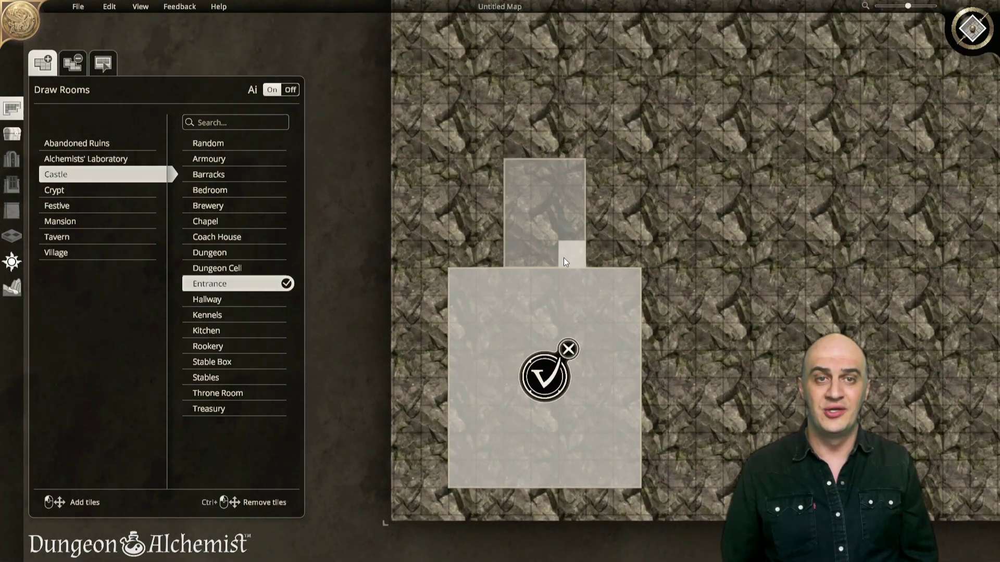
drag(568, 423, 523, 447)
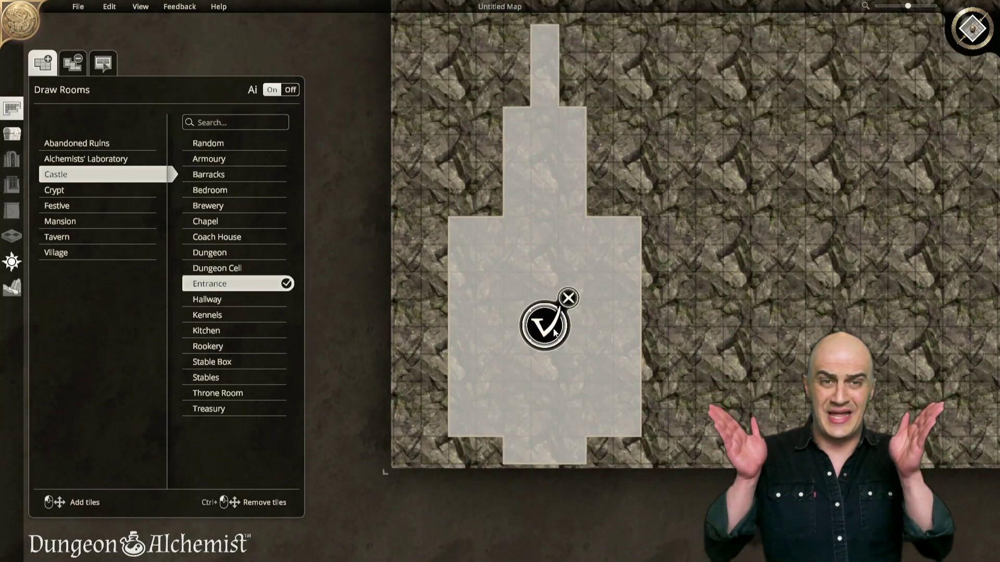
click(554, 332)
Step: Raise the terrain beside the entrance hall's outer walls to close the gaps between the walls and the surrounding rock
scroll(752, 281, up, 3)
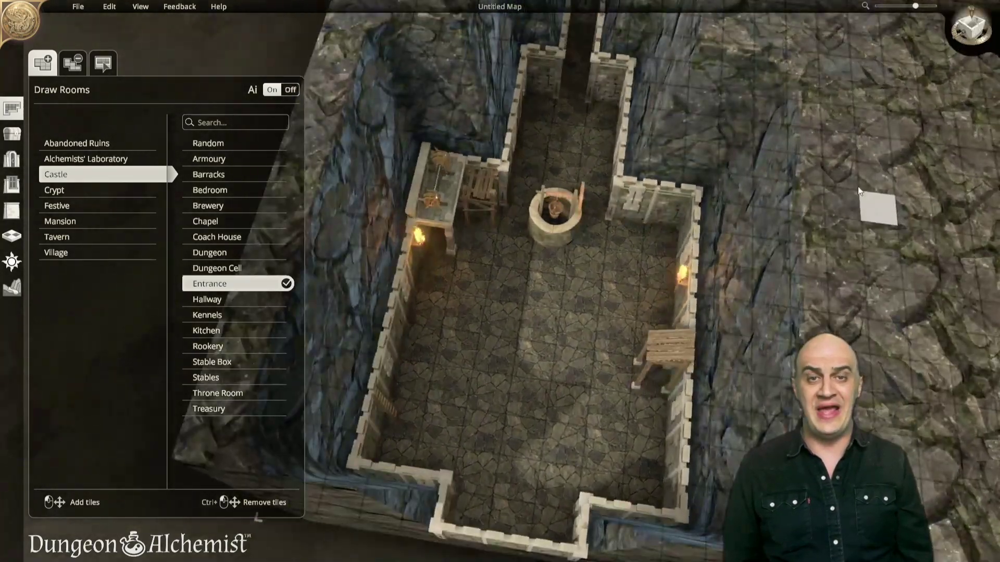
mouse_move(859, 191)
right_down()
mouse_move(212, 469)
mouse_move(614, 357)
mouse_move(240, 427)
right_up()
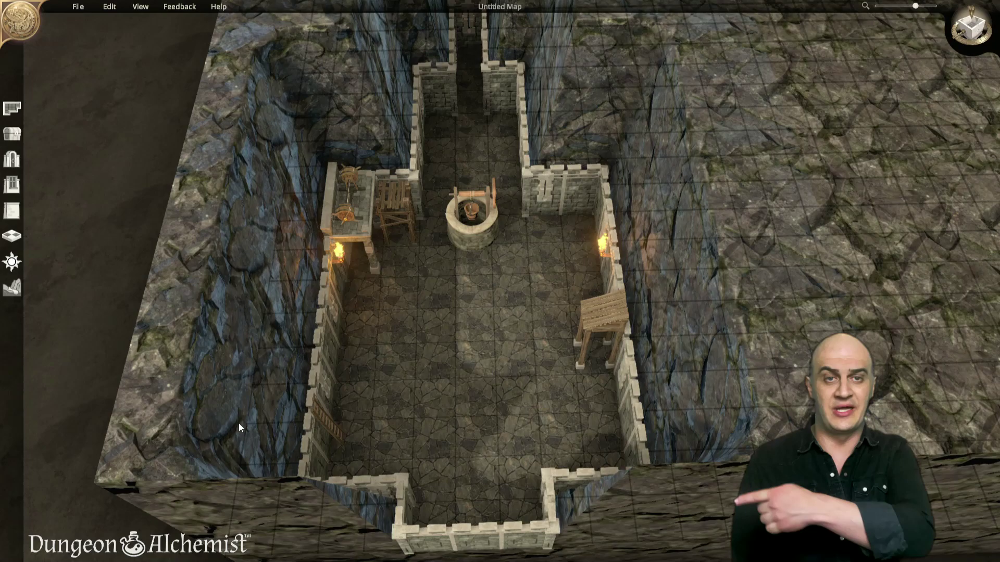
click(12, 287)
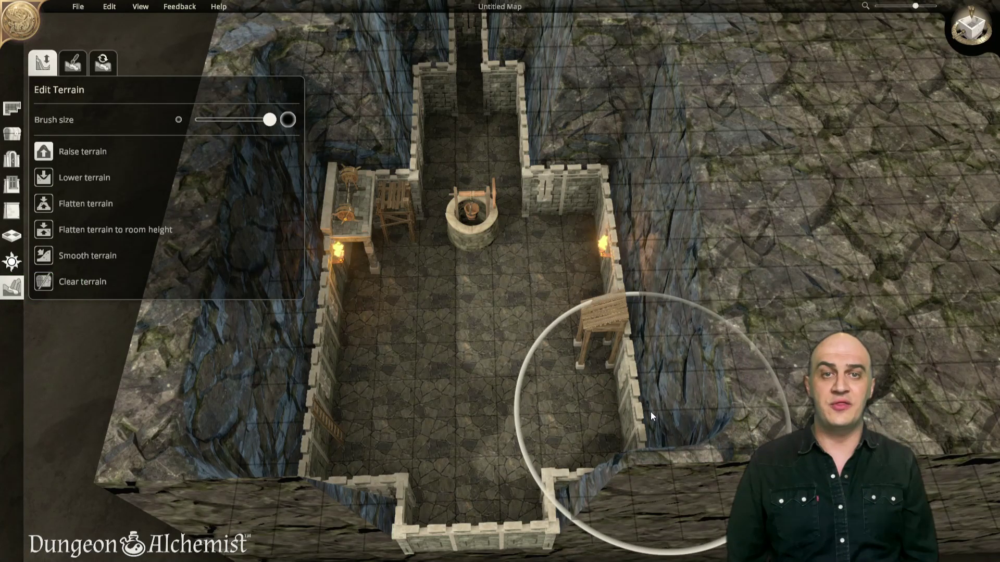
drag(651, 411, 579, 422)
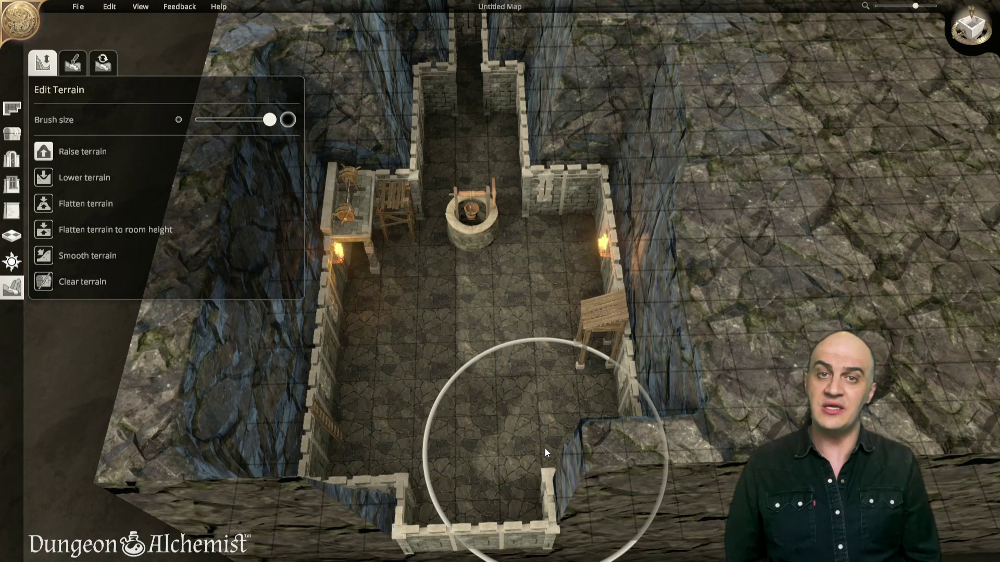
middle_drag(679, 259, 666, 325)
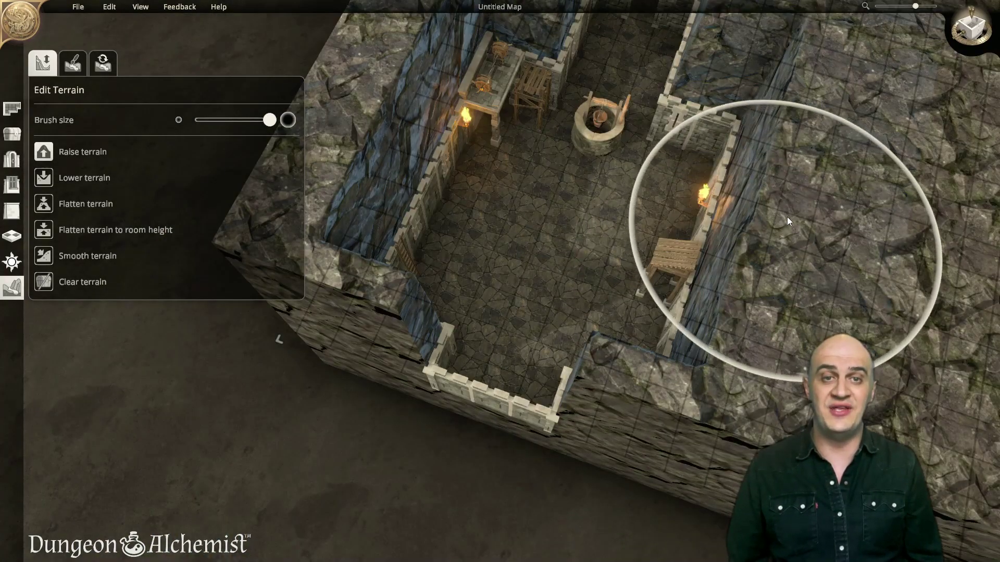
middle_drag(799, 177, 771, 295)
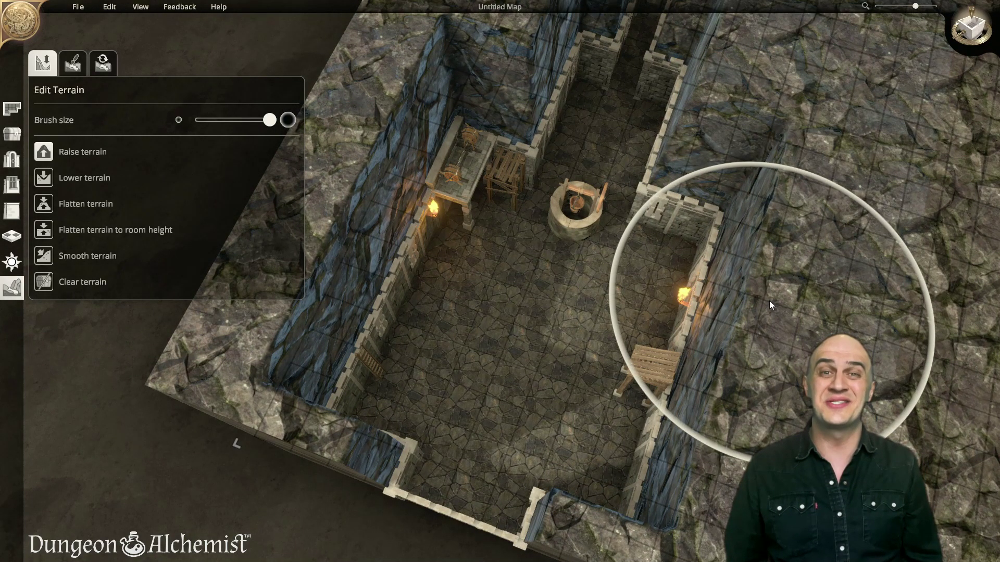
key(a)
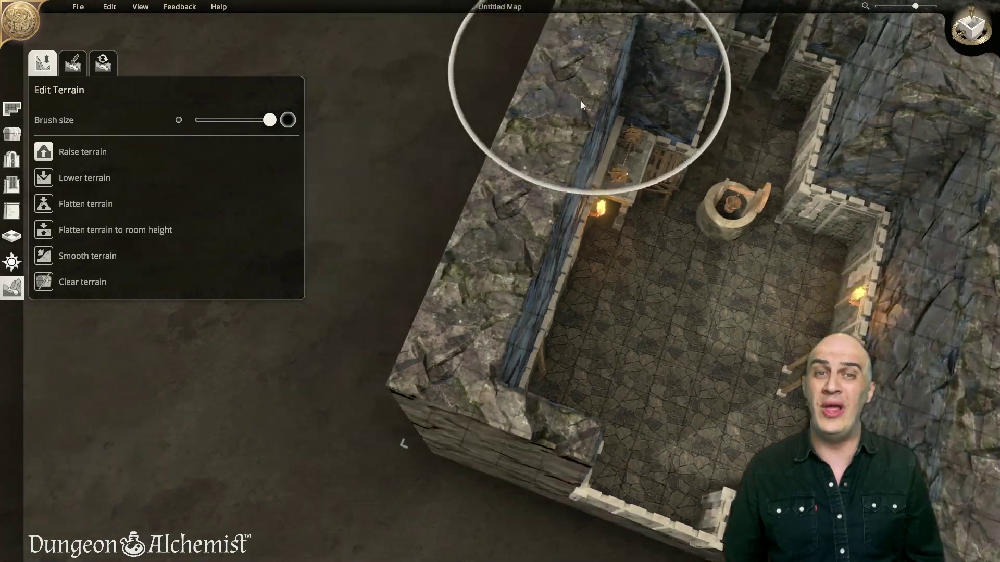
key(d)
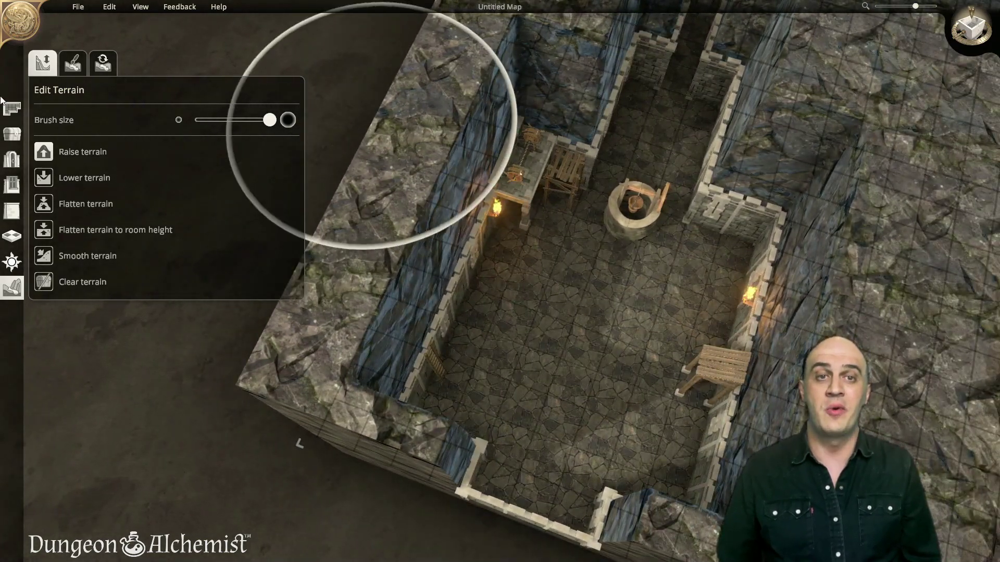
click(11, 287)
key(d)
right_drag(542, 292, 707, 171)
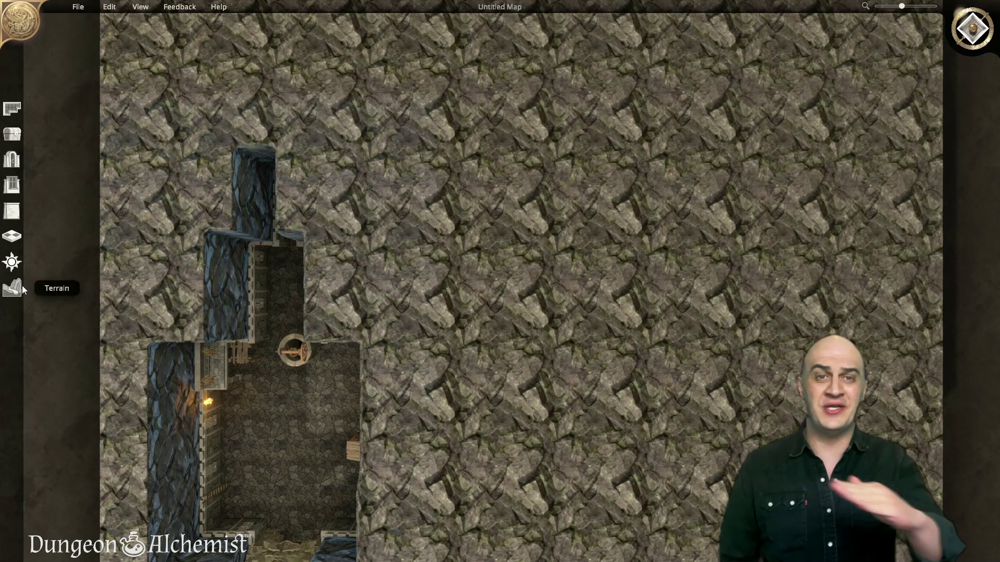
Step: Lower the terrain just beyond the far end of the castle's one-tile passage, reducing the brush to a small size
click(21, 287)
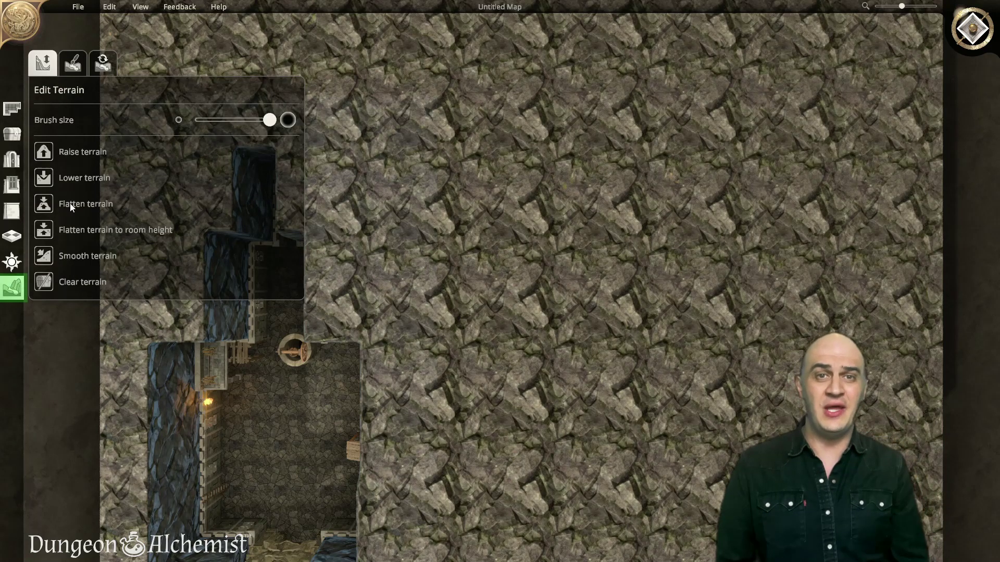
click(91, 183)
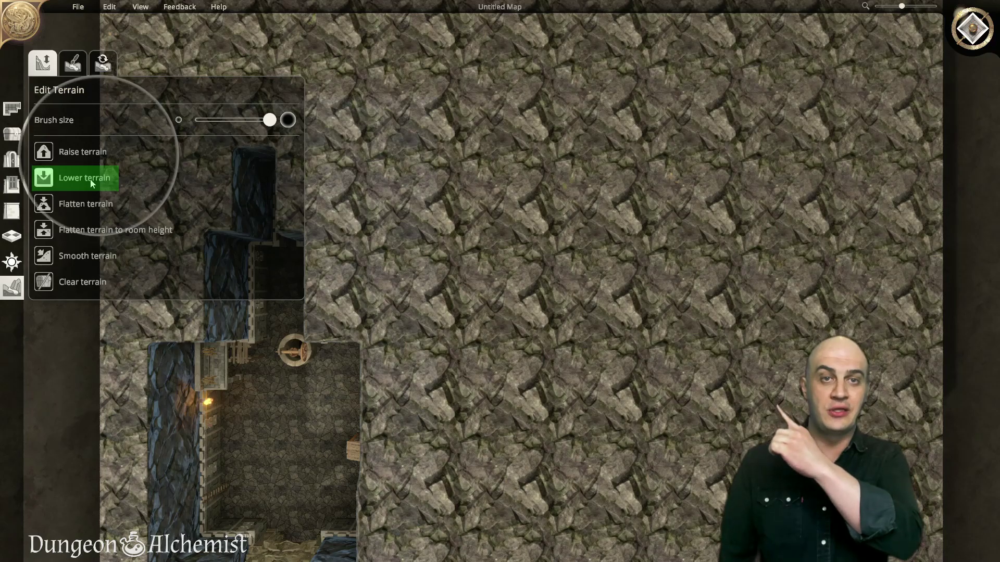
key(s)
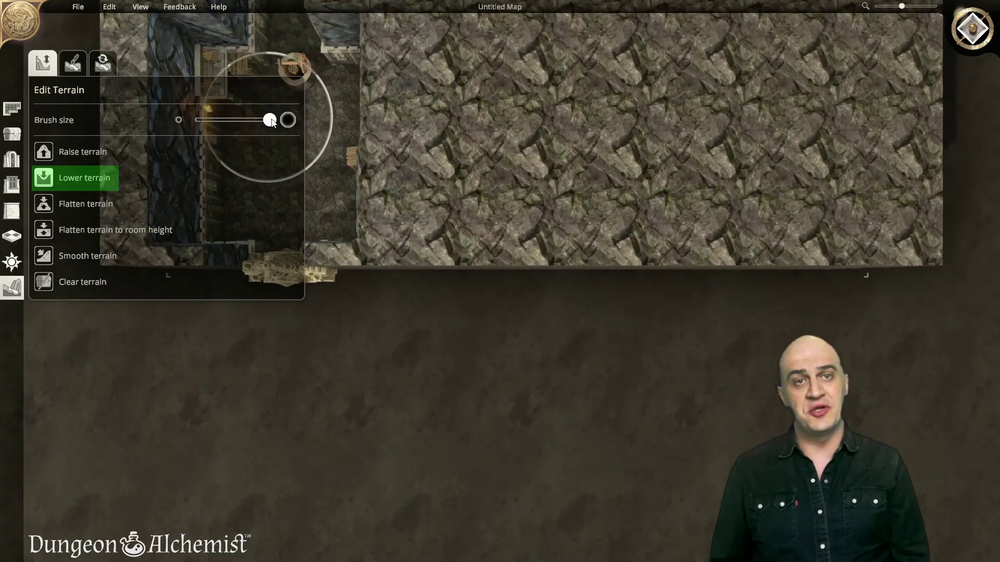
drag(269, 120, 212, 122)
key(w)
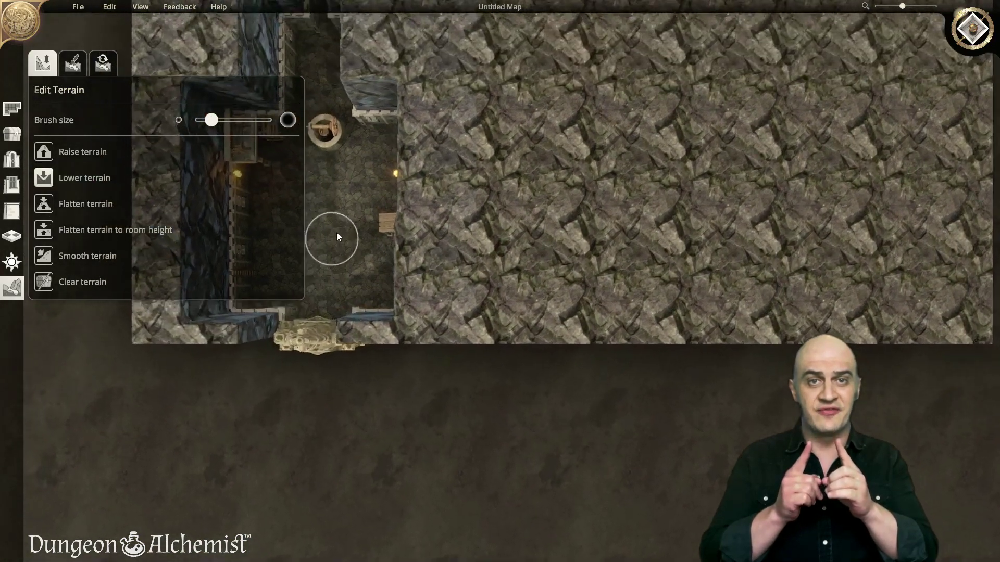
scroll(362, 210, up, 5)
key(w)
scroll(401, 248, up, 2)
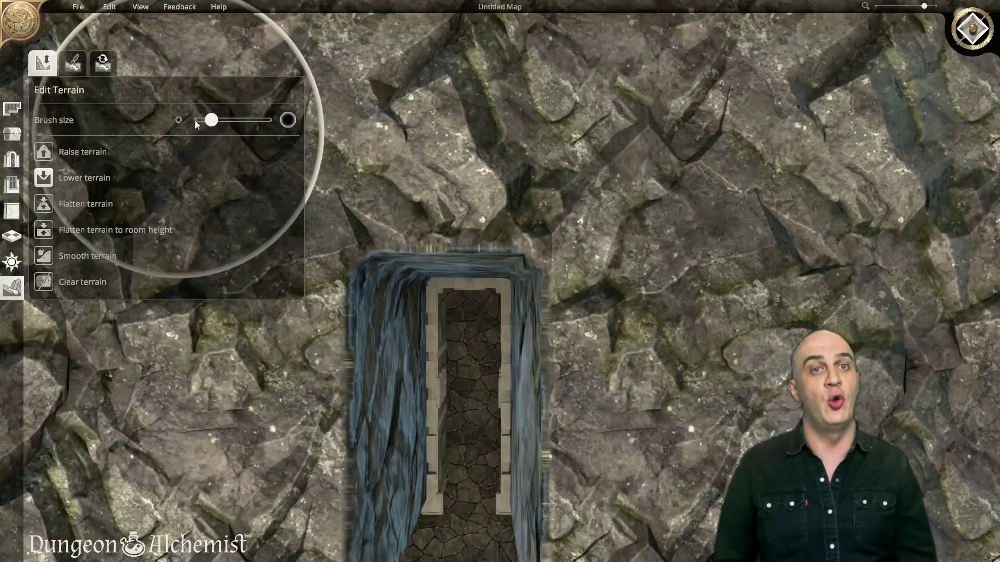
drag(208, 121, 204, 121)
drag(448, 265, 457, 255)
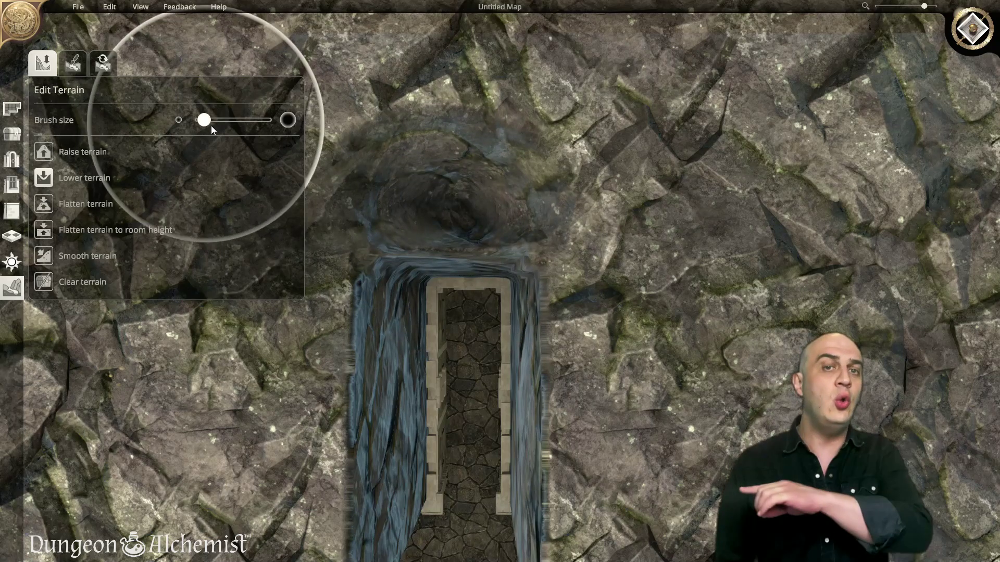
drag(204, 120, 192, 119)
mouse_move(454, 265)
mouse_down()
mouse_move(459, 298)
mouse_move(460, 270)
mouse_move(436, 277)
mouse_move(527, 272)
mouse_move(460, 259)
mouse_move(474, 253)
mouse_move(475, 230)
mouse_move(481, 271)
mouse_move(454, 272)
mouse_move(498, 238)
mouse_move(550, 226)
mouse_move(533, 219)
mouse_move(600, 217)
mouse_move(581, 210)
mouse_move(646, 182)
mouse_move(669, 210)
mouse_move(516, 215)
mouse_move(542, 247)
mouse_up()
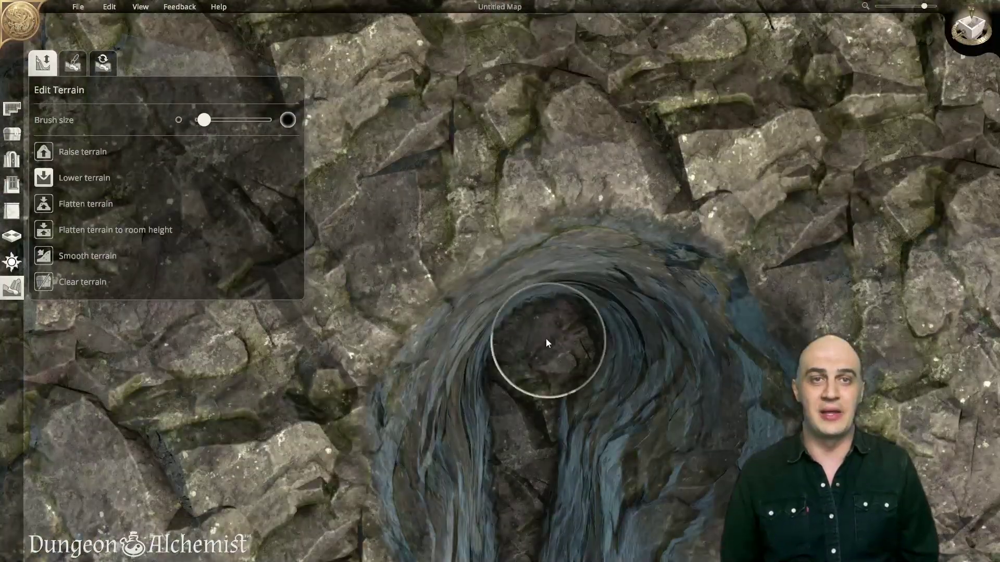
Step: Extend the cave from the castle passage by lowering the terrain with a small brush along a winding tunnel
mouse_move(546, 338)
mouse_down()
mouse_move(527, 336)
mouse_move(552, 325)
mouse_up()
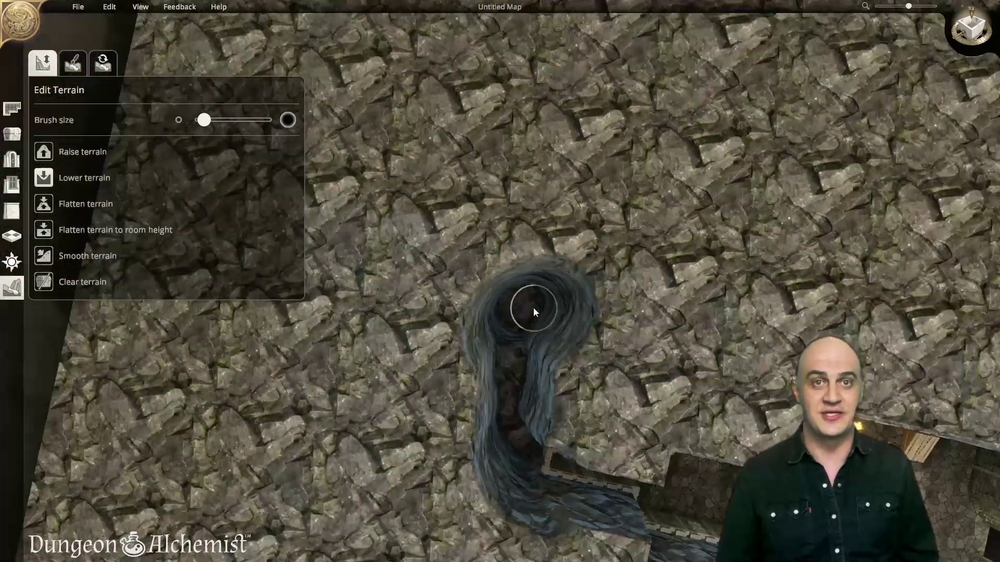
drag(534, 312, 495, 299)
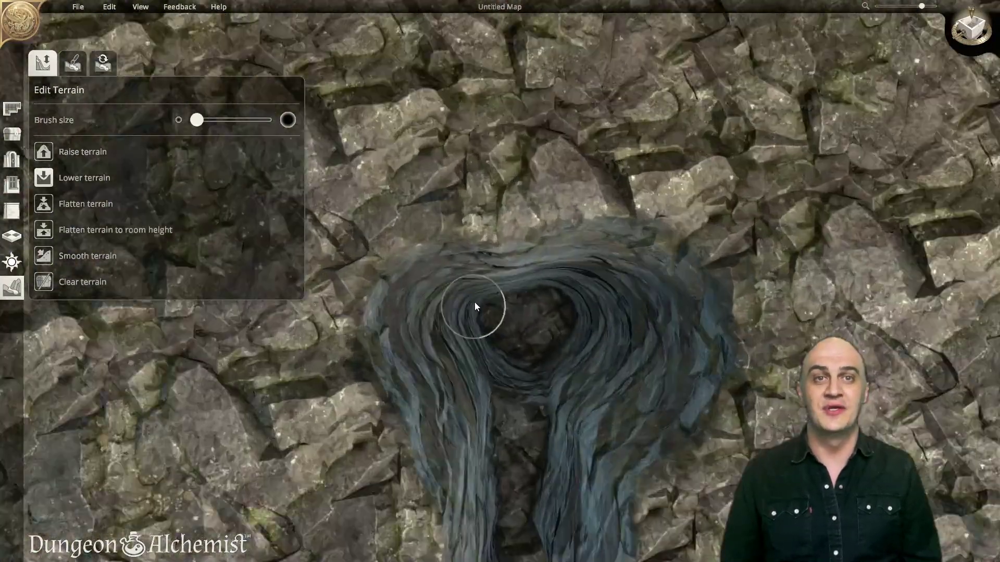
mouse_move(474, 302)
mouse_down()
mouse_move(428, 293)
mouse_move(438, 305)
mouse_up()
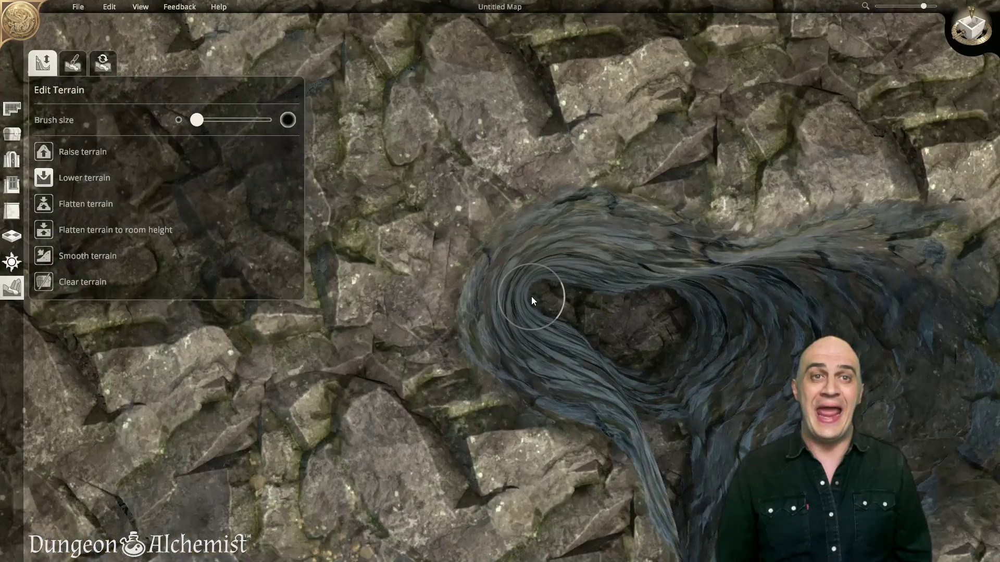
drag(531, 296, 467, 281)
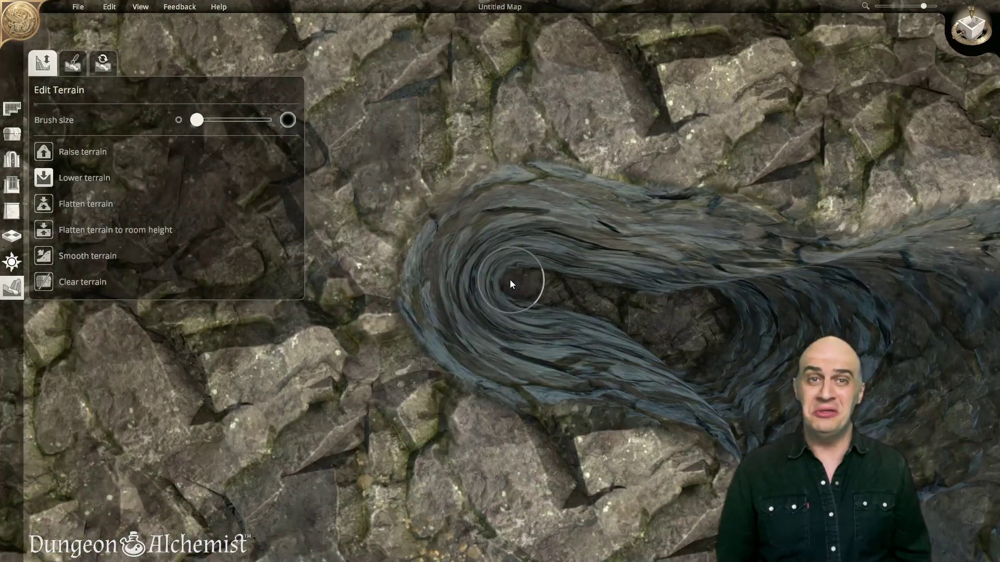
mouse_move(510, 283)
mouse_down()
mouse_move(521, 239)
mouse_move(507, 230)
mouse_move(620, 301)
mouse_up()
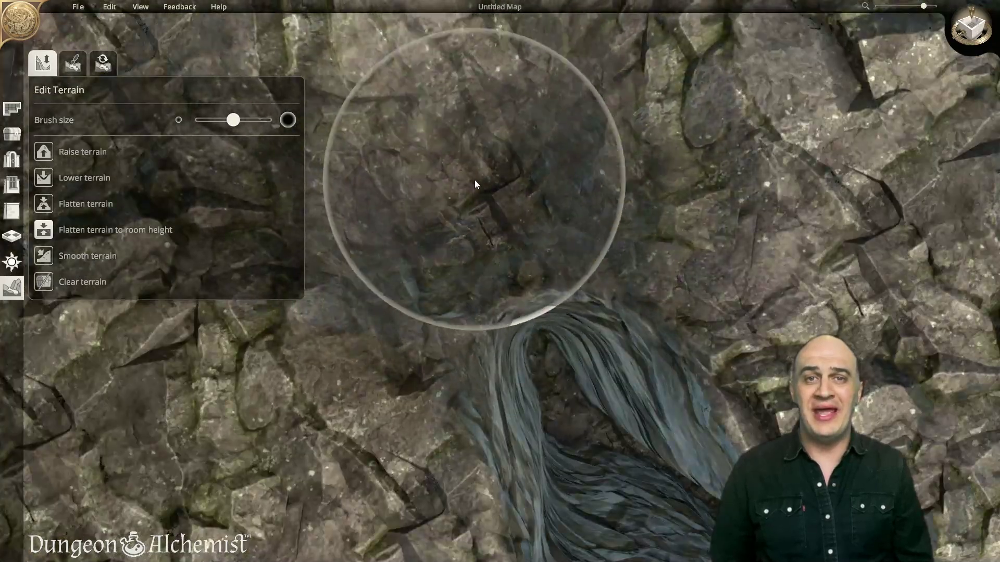
Step: Hollow out a wider cavern at the tunnel's end using Flatten terrain to room height with a medium brush
mouse_move(473, 180)
mouse_down()
mouse_move(495, 241)
mouse_move(478, 211)
mouse_move(527, 282)
mouse_up()
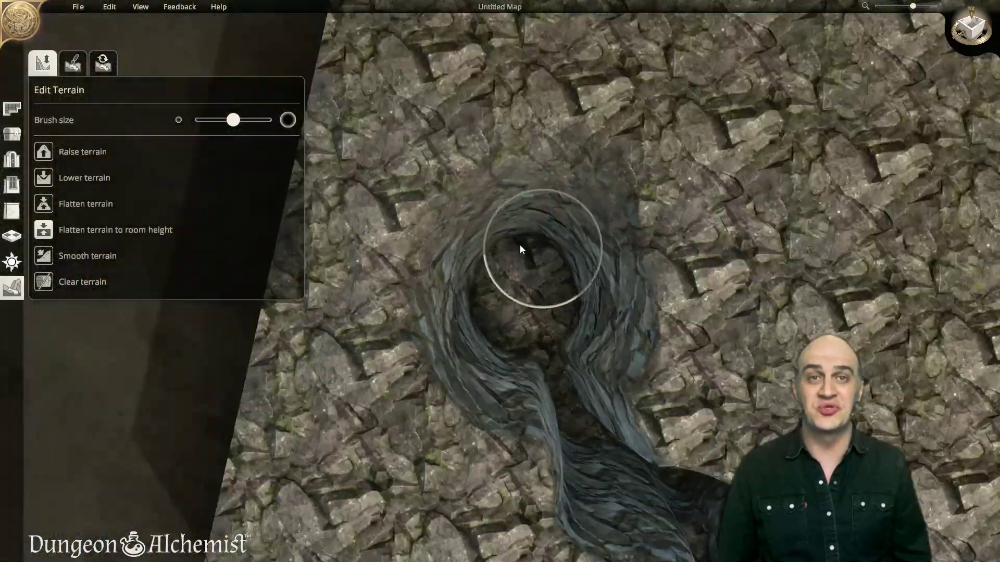
mouse_move(517, 248)
mouse_down()
mouse_move(485, 222)
mouse_move(513, 219)
mouse_move(560, 190)
mouse_move(520, 161)
mouse_up()
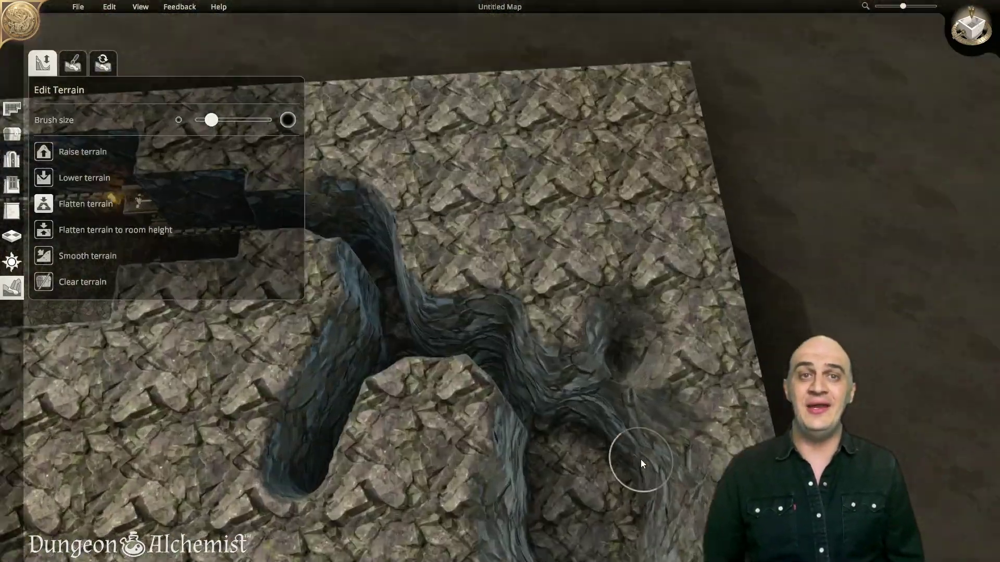
Step: Carve narrow branching cave tunnels with a small brush, using Flatten terrain and Flatten terrain to room height
drag(562, 360, 552, 232)
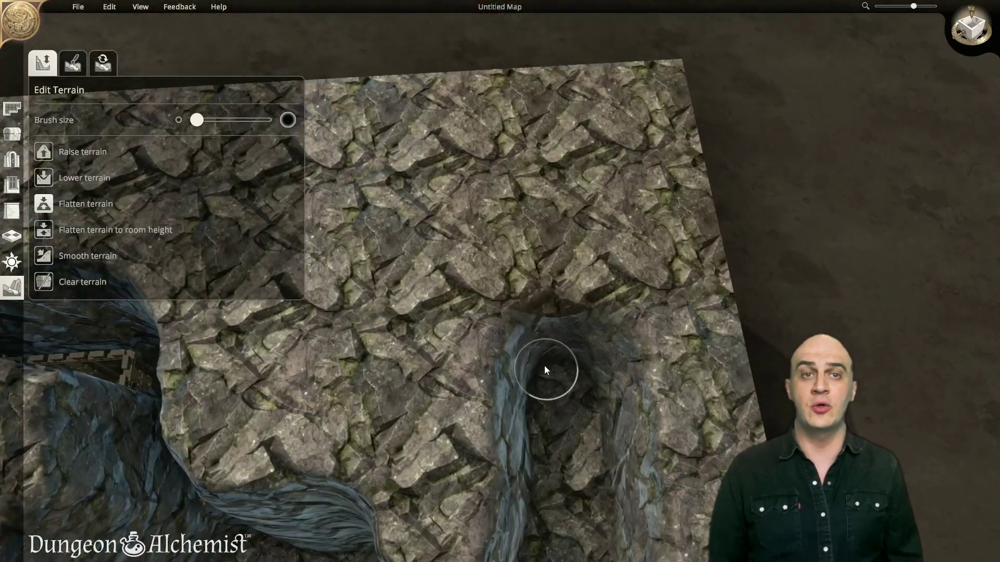
mouse_move(547, 364)
mouse_down()
mouse_move(516, 324)
mouse_move(417, 246)
mouse_move(526, 243)
mouse_move(485, 234)
mouse_up()
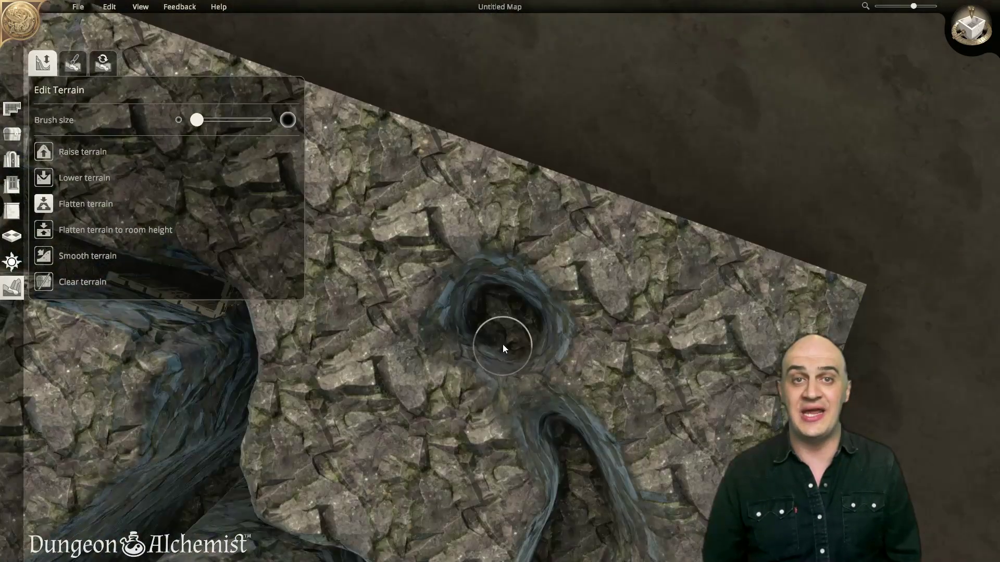
mouse_move(502, 345)
mouse_down()
mouse_move(548, 320)
mouse_move(526, 369)
mouse_up()
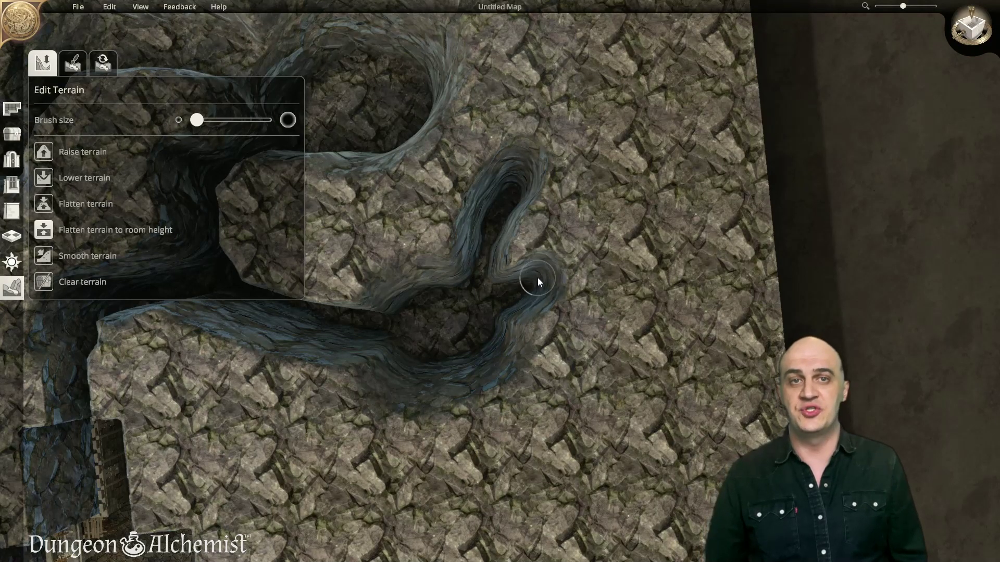
middle_drag(537, 282, 530, 306)
drag(542, 275, 566, 233)
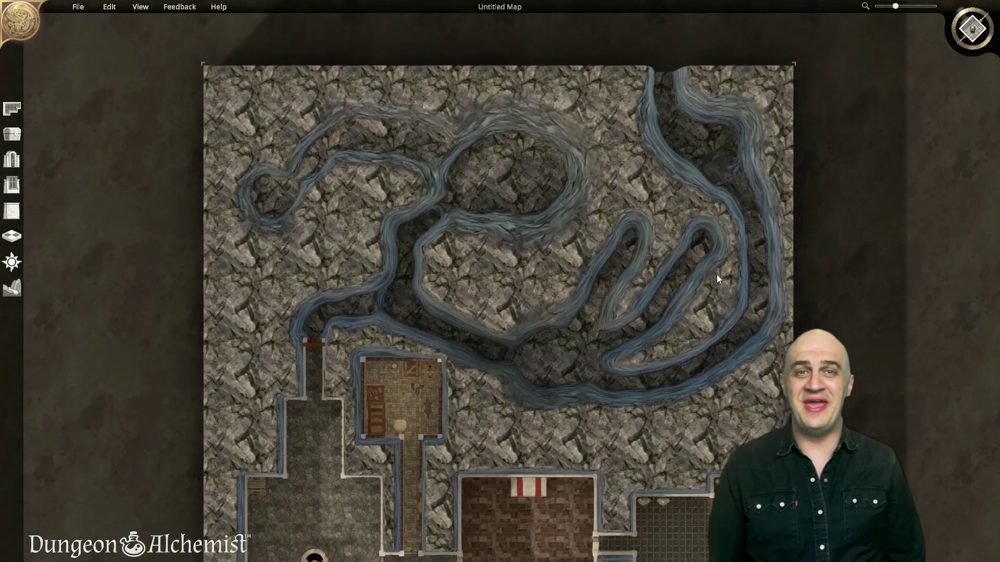
Step: Scatter red mushrooms and cobwebs over the oval cavern's floor with the object brush
scroll(714, 276, up, 3)
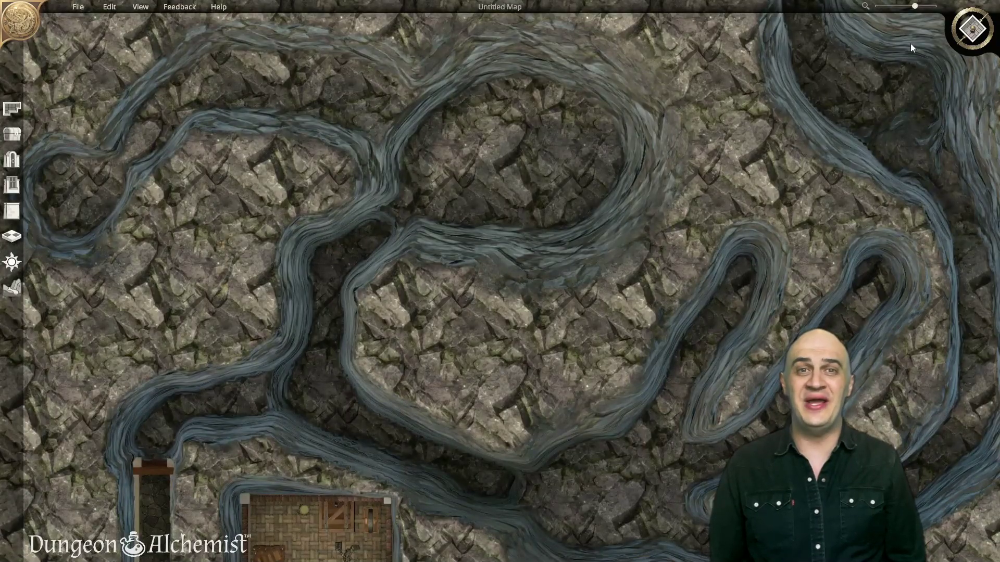
click(971, 27)
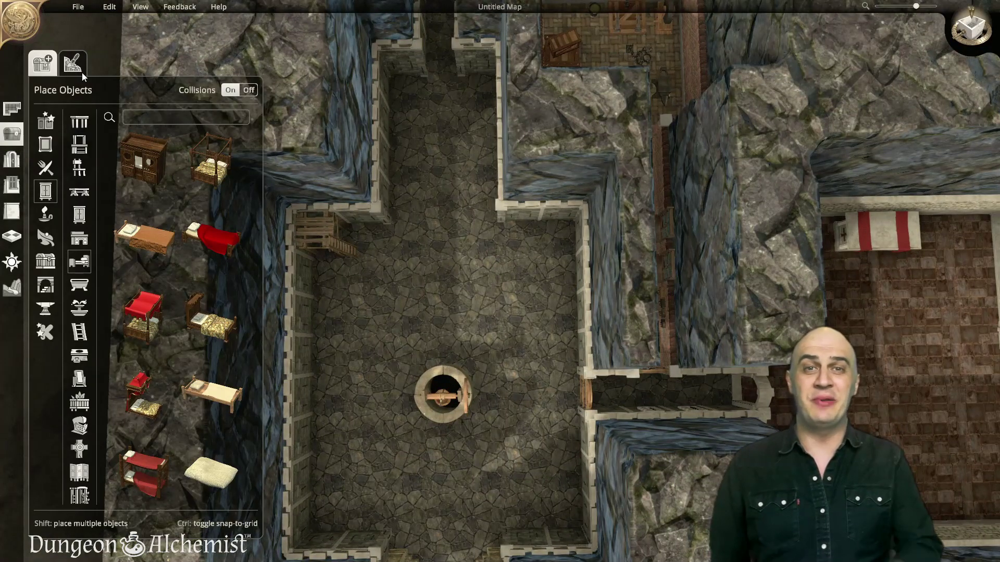
click(72, 64)
click(148, 327)
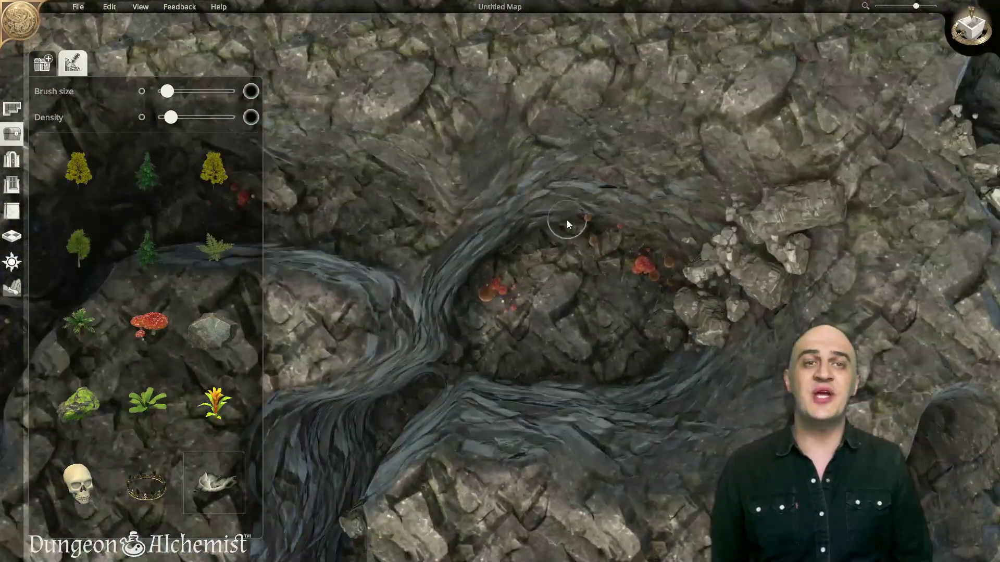
mouse_move(566, 220)
mouse_down()
mouse_move(598, 197)
mouse_move(676, 273)
mouse_up()
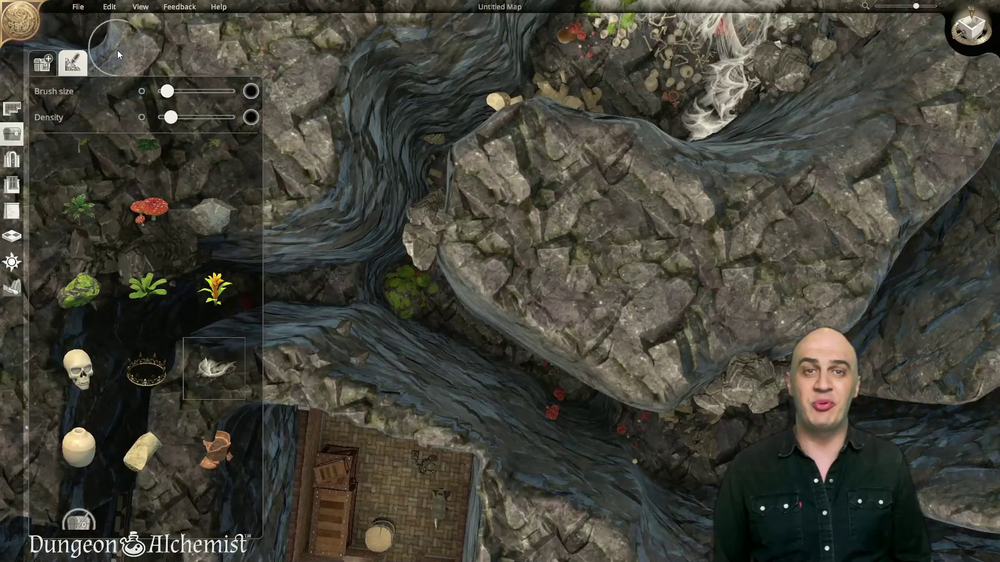
Step: Find the vines objects and place clusters of them across the cave floor where the narrow tunnels branch off
click(50, 64)
click(185, 117)
text(vines)
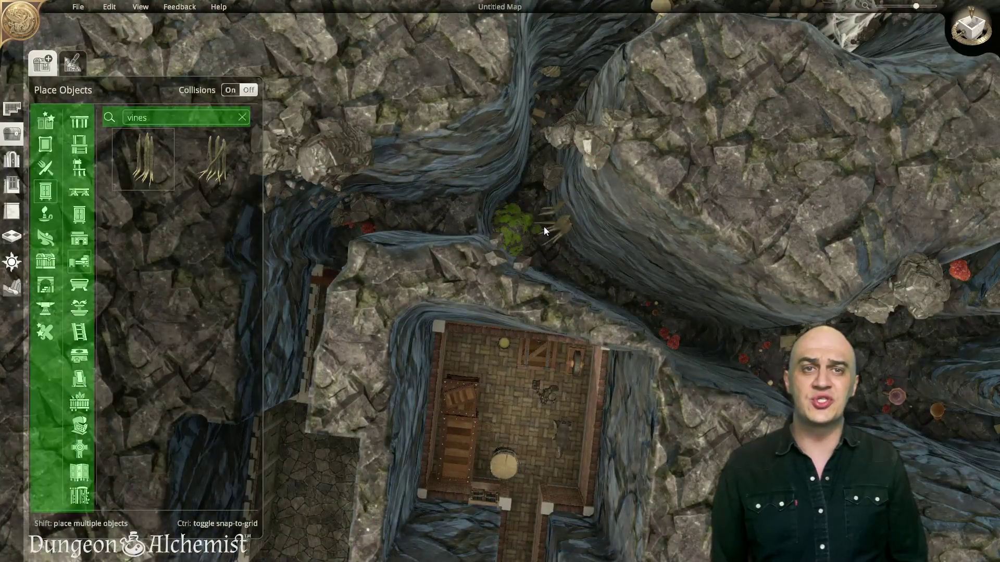
key(d)
click(550, 286)
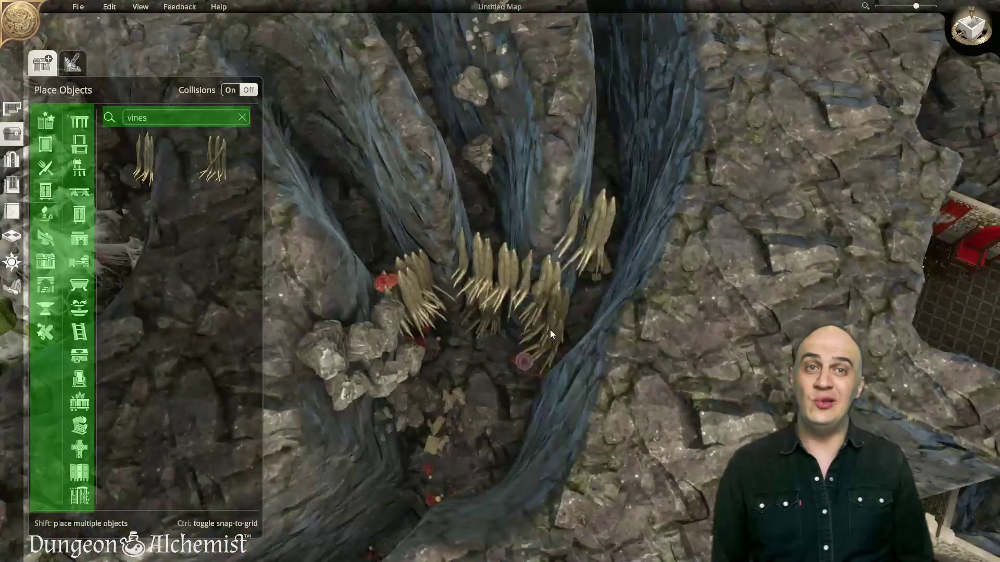
click(549, 370)
Step: Find the moss objects and place moss patches on the cave floor at the tunnel junction
double_click(219, 117)
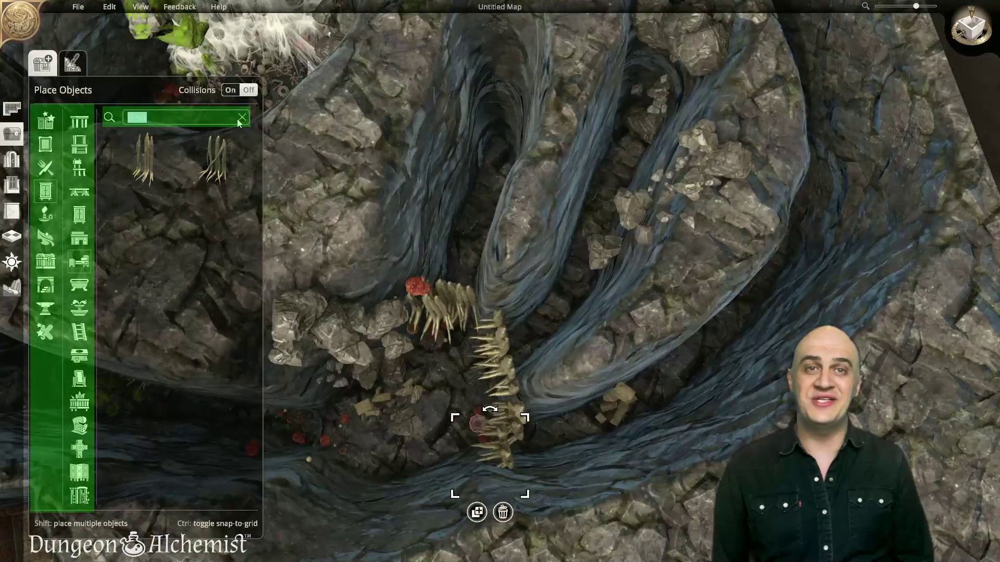
text(moss)
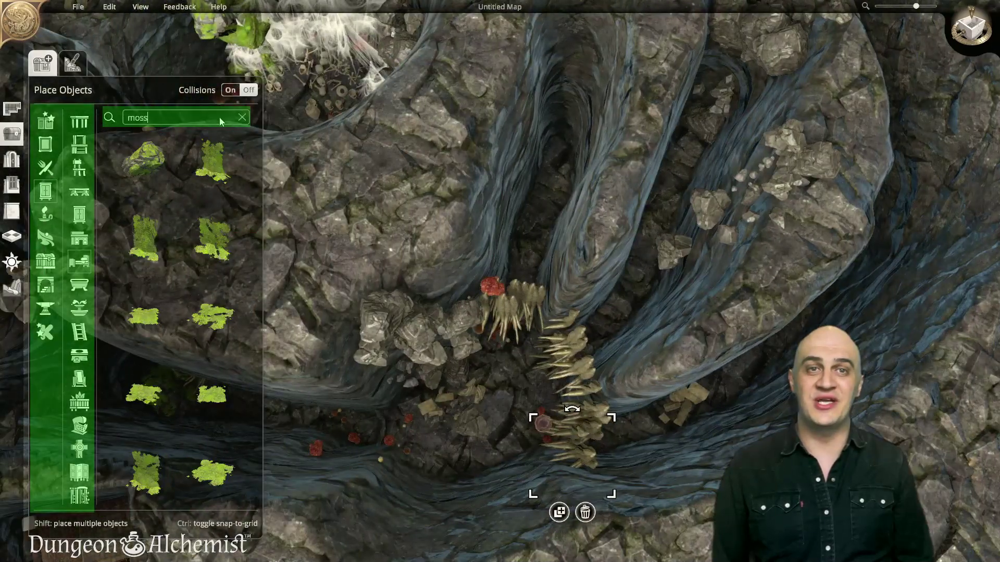
click(143, 315)
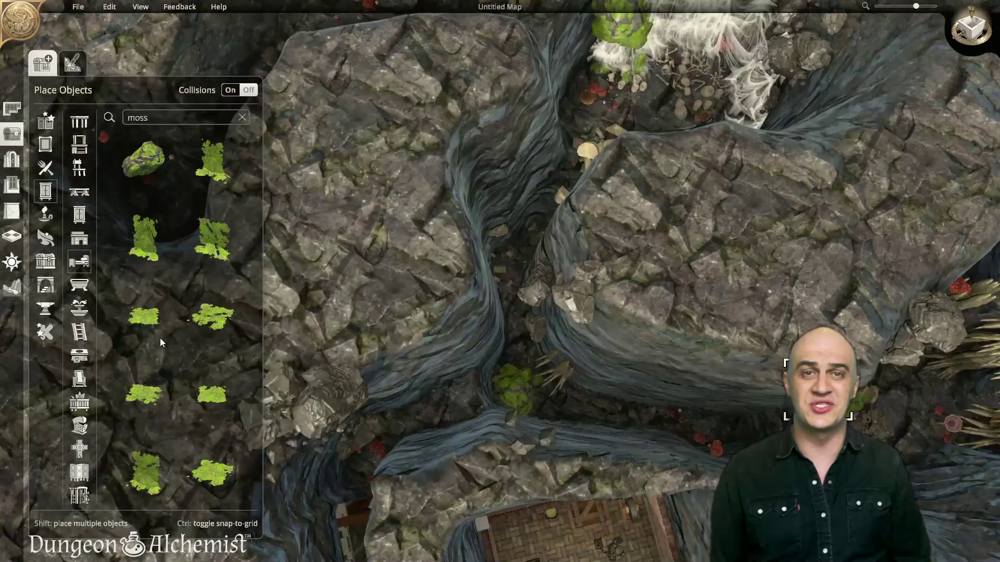
click(547, 380)
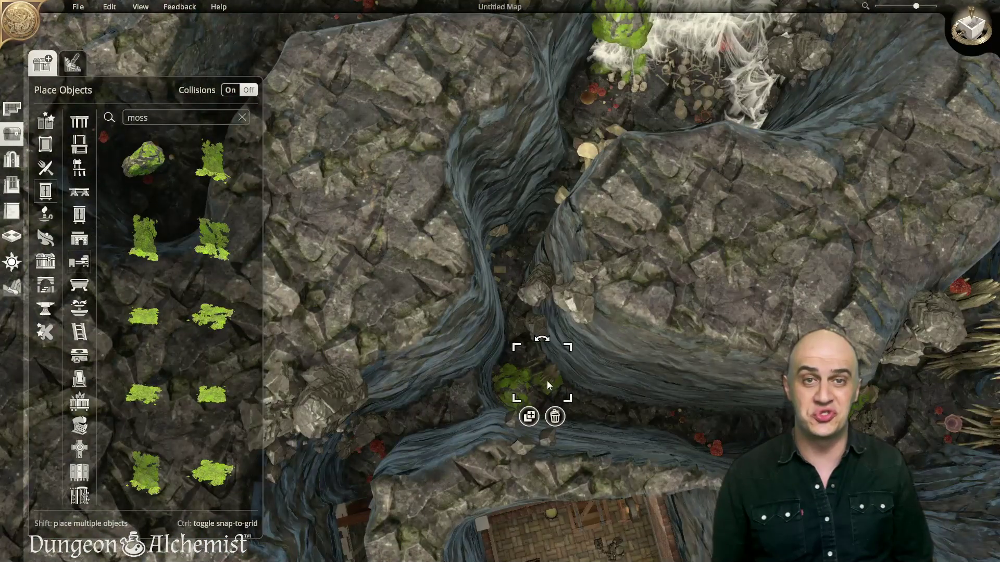
drag(546, 380, 508, 306)
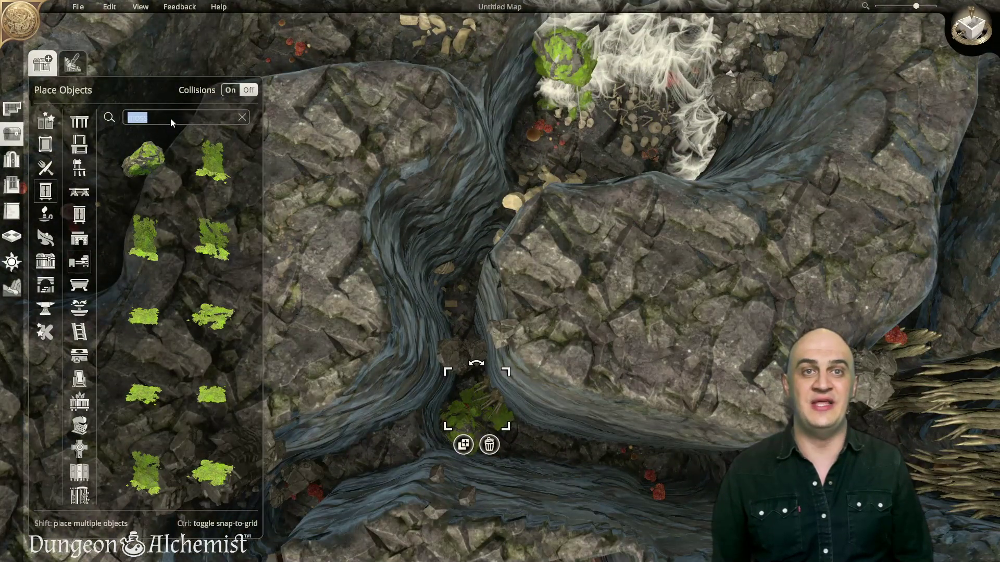
Step: Find the dirt objects, add dirt to the cave floor near the vines, and search for rocks
text(dirt)
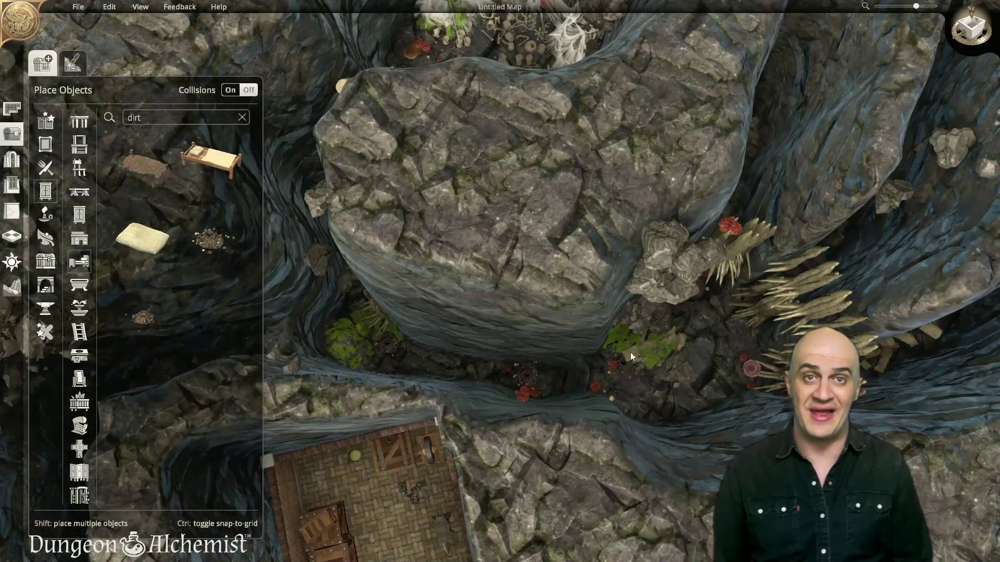
click(646, 359)
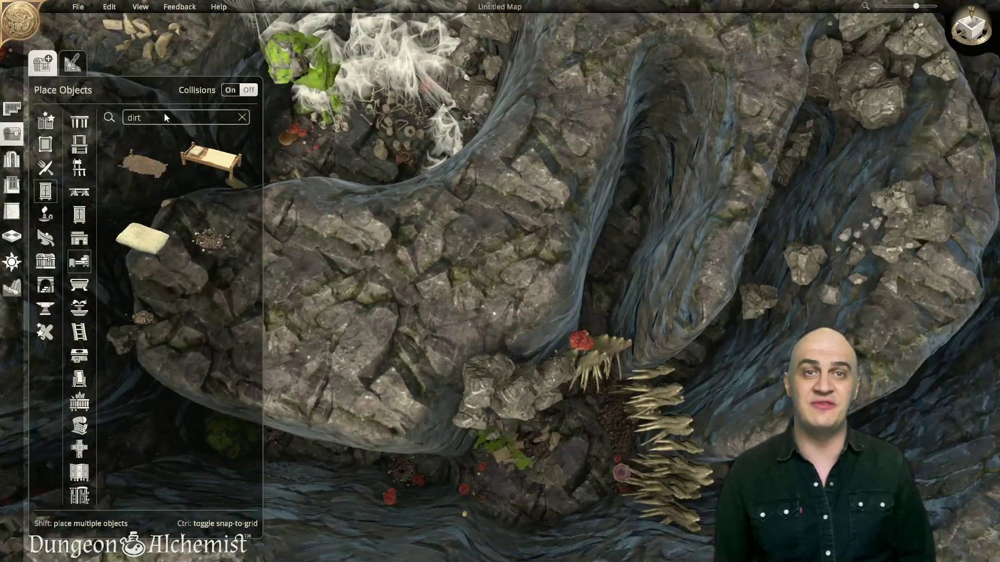
double_click(164, 116)
text(rocks)
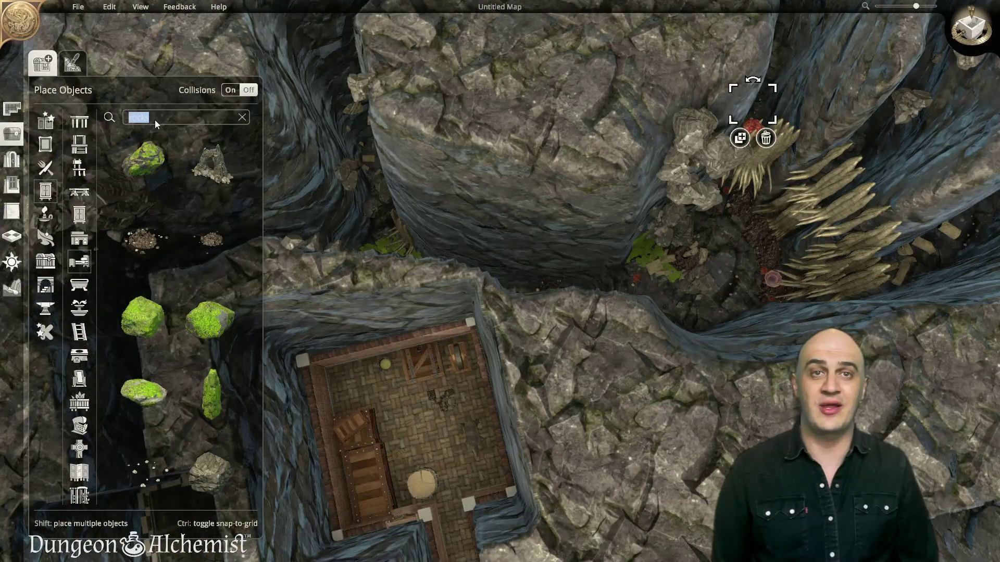
Step: Find the scaffold objects and lay wooden scaffold platforms end to end as a walkway through the narrow cave tunnel
text(scaffold)
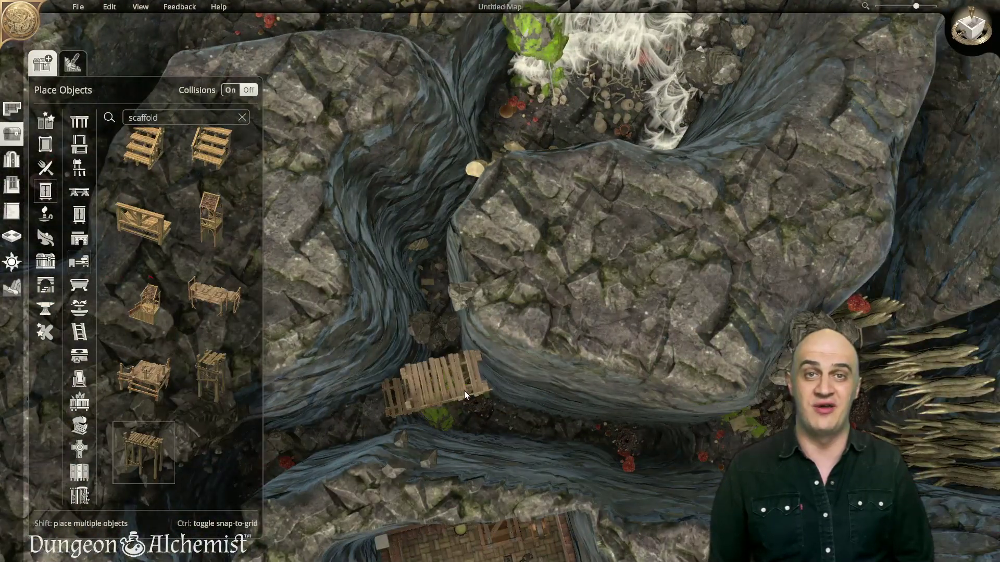
scroll(464, 390, up, 5)
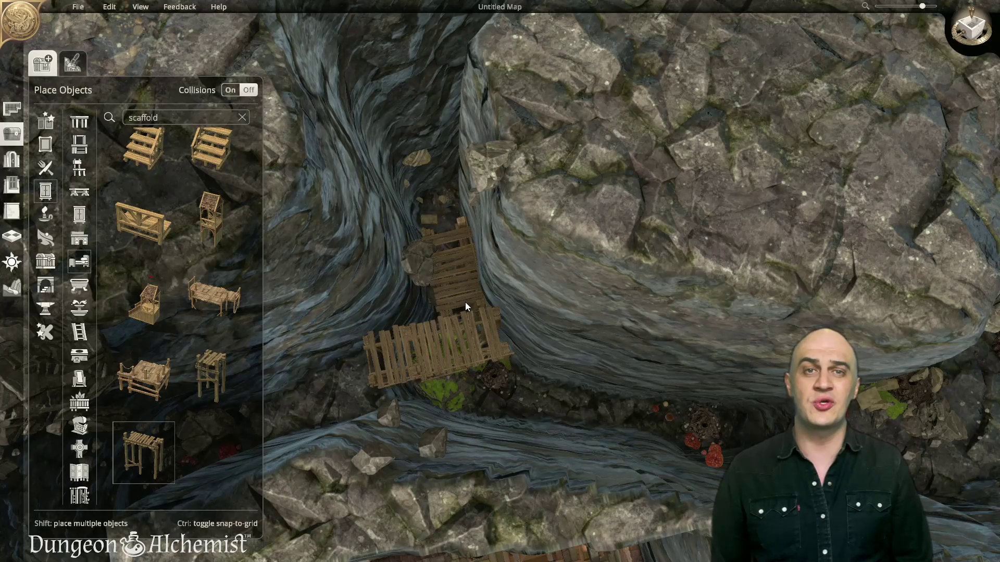
middle_drag(465, 302, 510, 374)
middle_drag(355, 402, 478, 386)
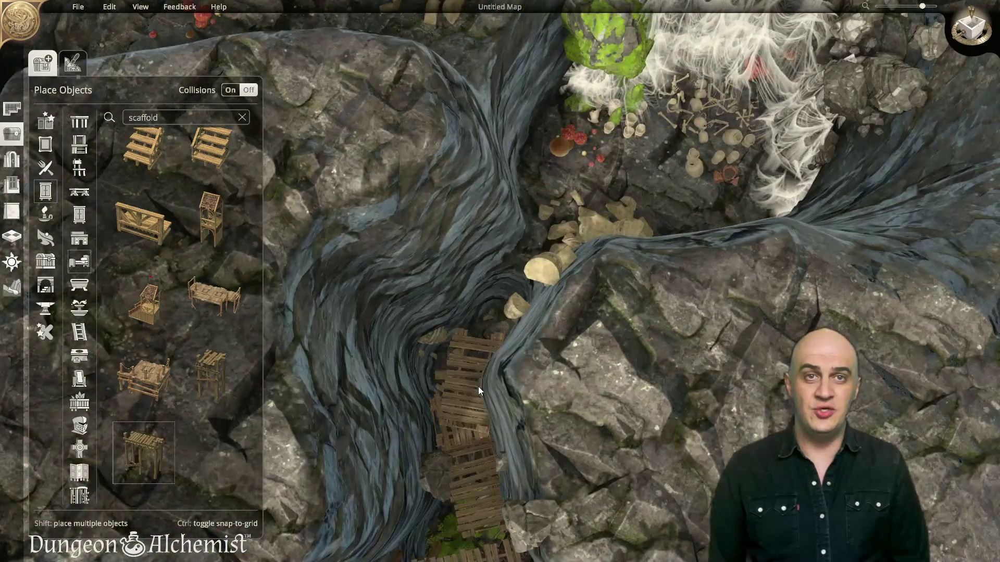
middle_drag(494, 323, 610, 291)
click(608, 279)
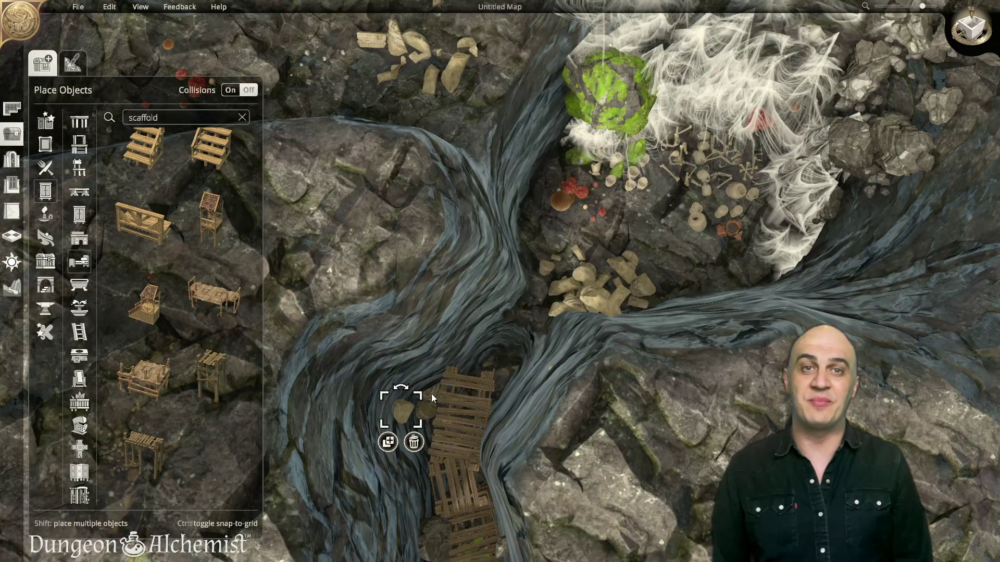
click(431, 394)
click(496, 365)
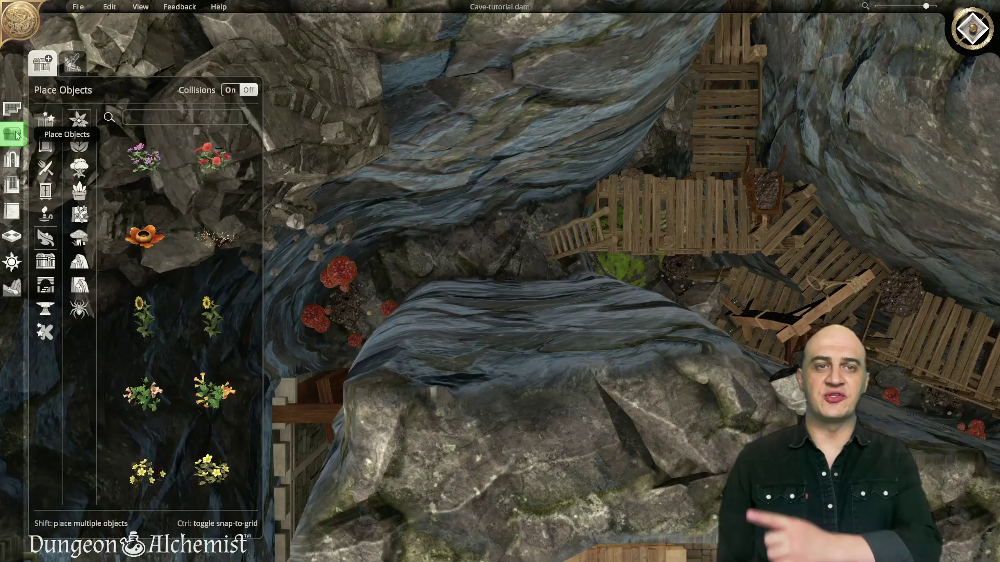
Step: Place golden lanterns from the Lights objects along the wooden walkway in the tunnels
click(44, 213)
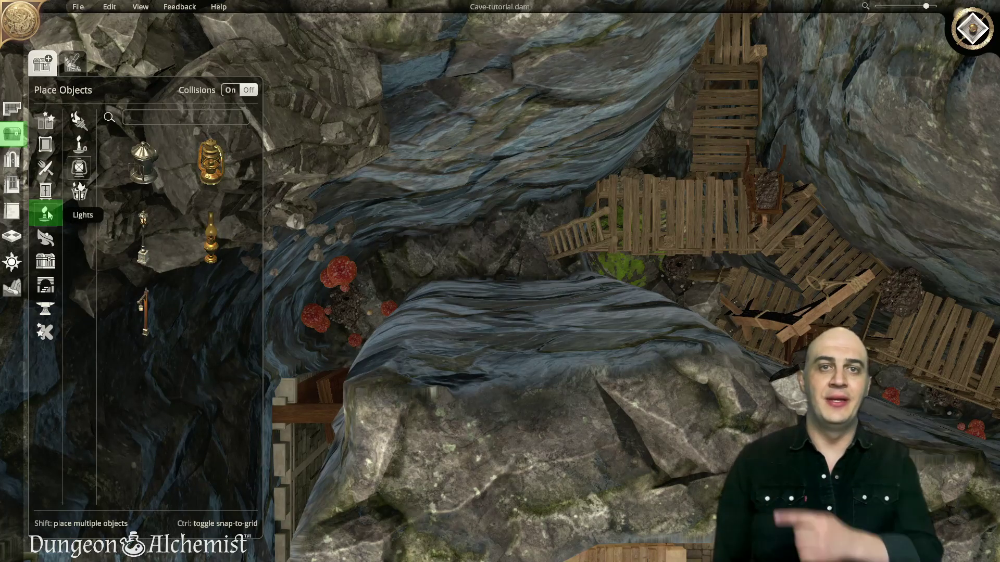
click(210, 164)
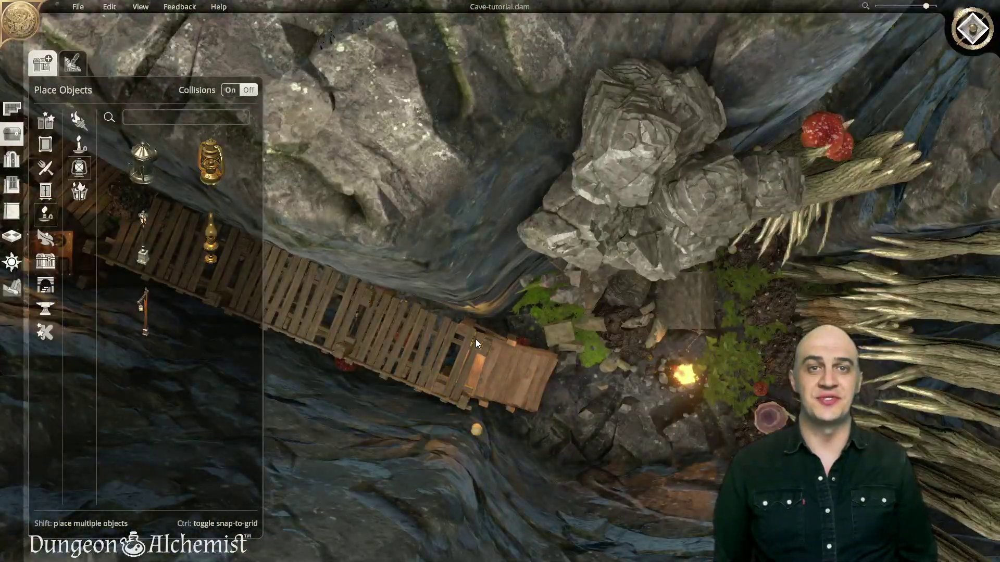
click(476, 339)
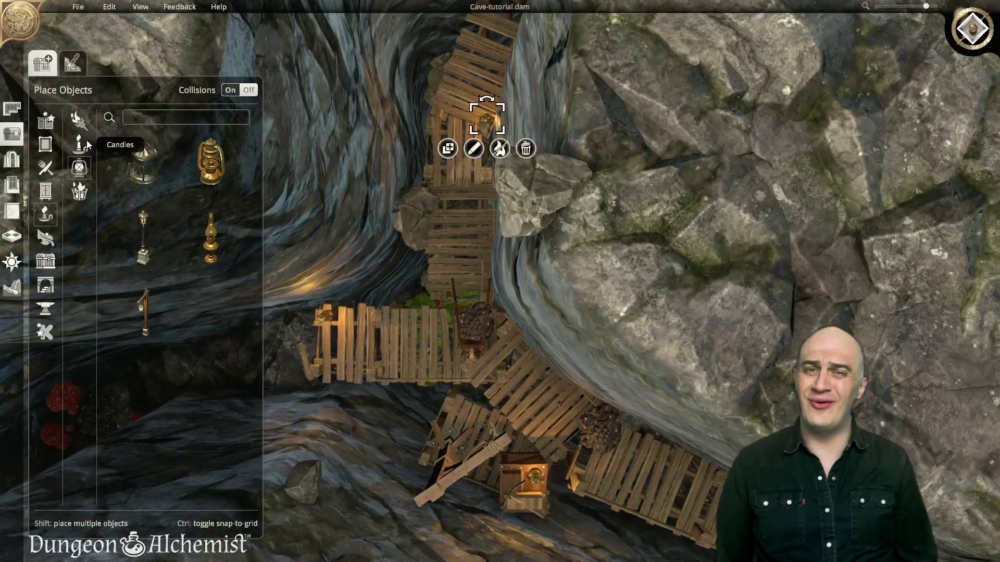
Step: Place a campfire in the cobweb cavern and a copper wall lantern beside the chest in the round chamber
click(80, 144)
click(81, 123)
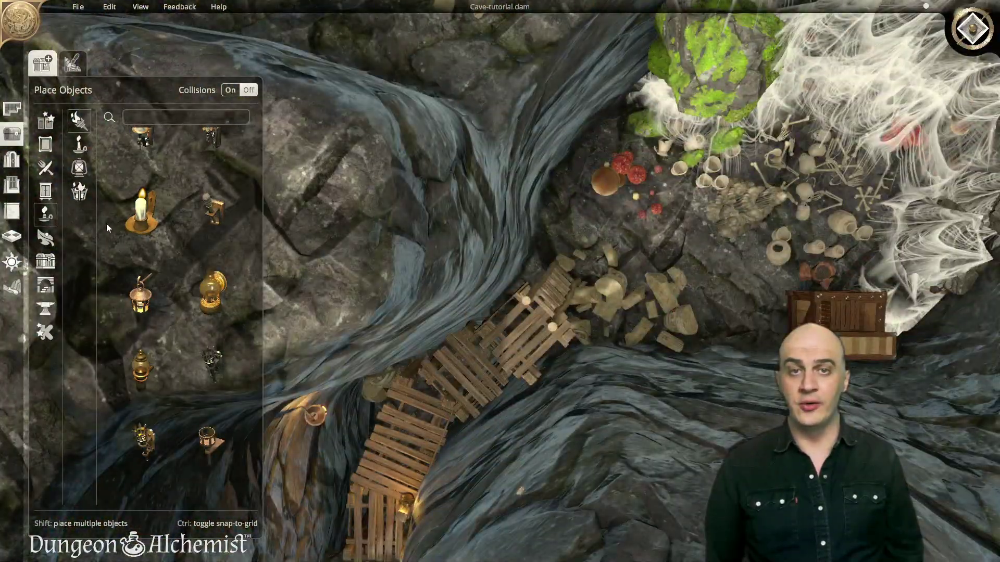
click(80, 191)
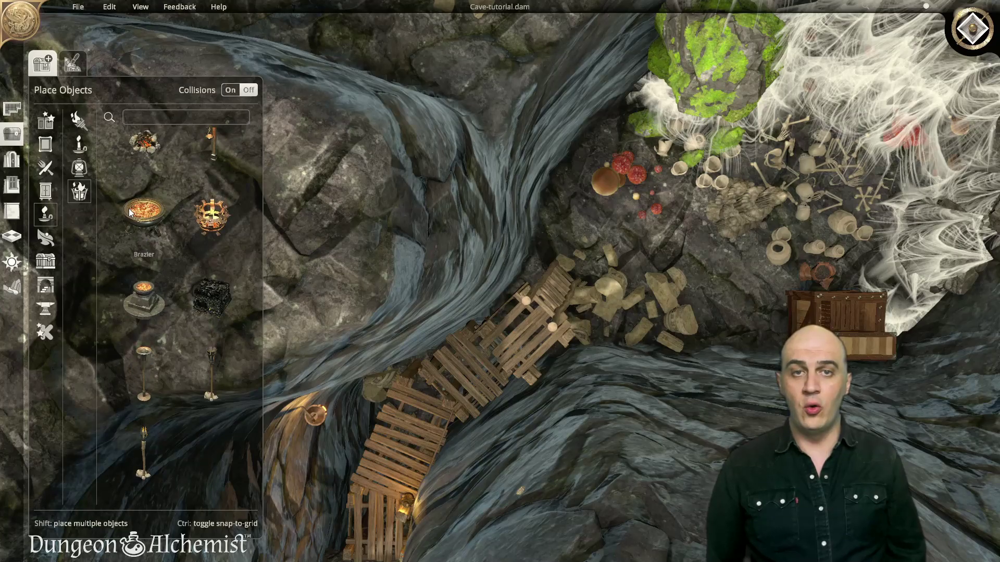
click(667, 244)
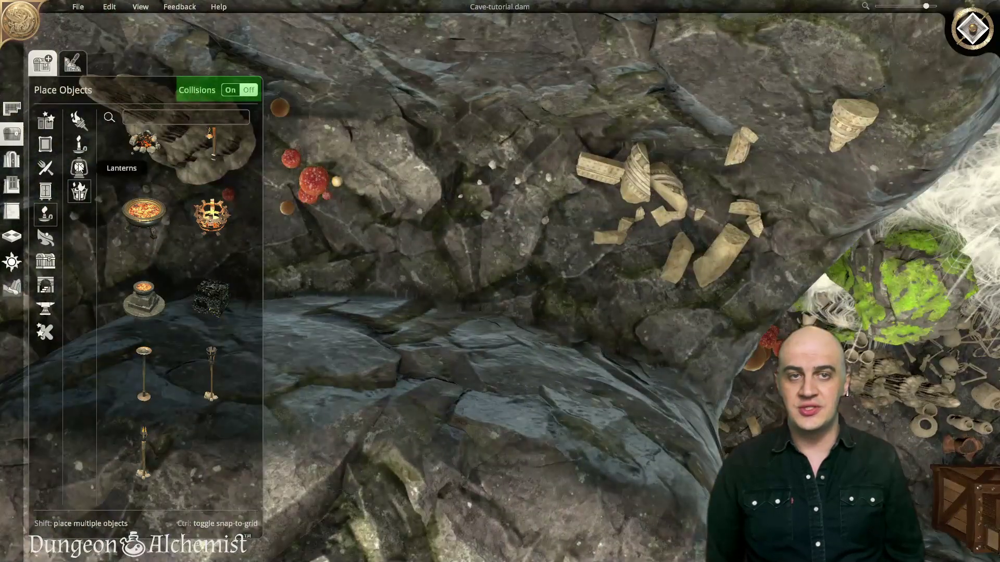
click(79, 120)
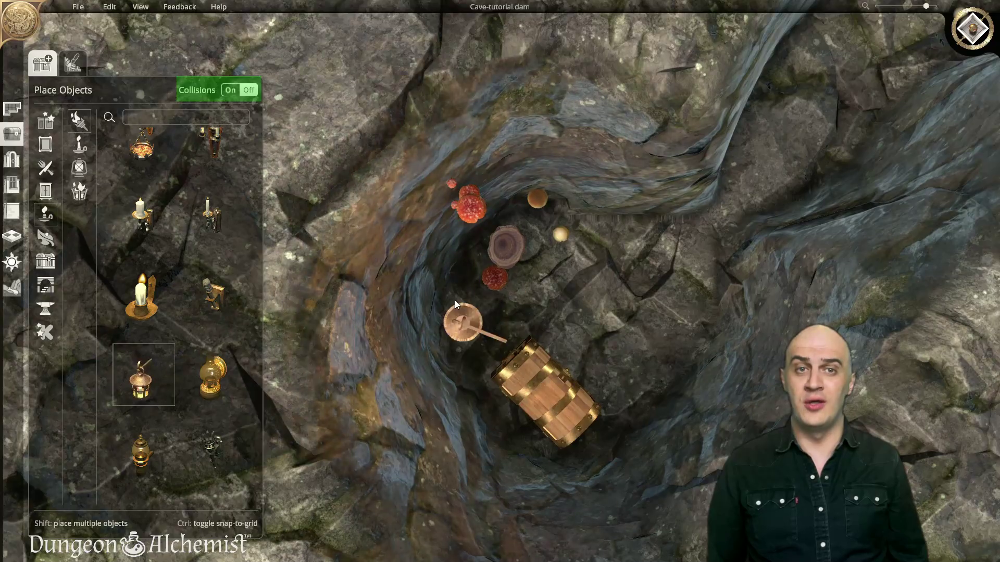
click(424, 371)
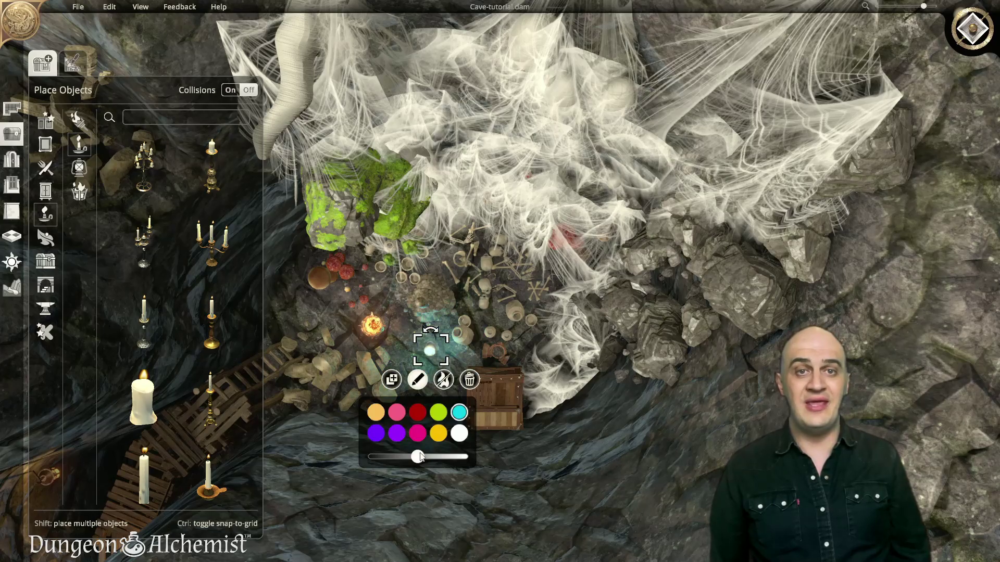
Step: Place turquoise-lit candles among the cavern's cobwebs and purple-lit candles in the foliage beside the tent and campfire
drag(430, 350, 532, 116)
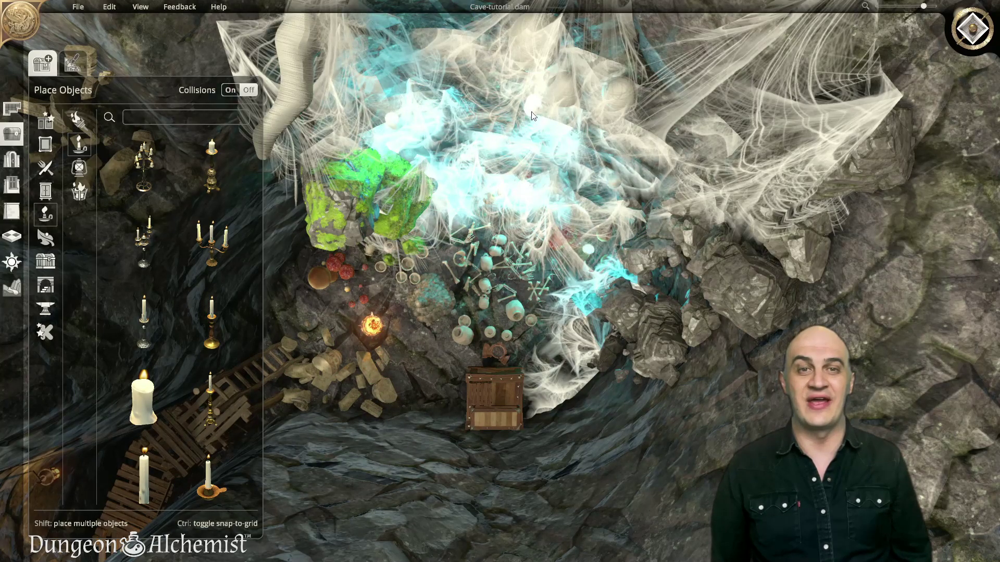
scroll(532, 116, down, 5)
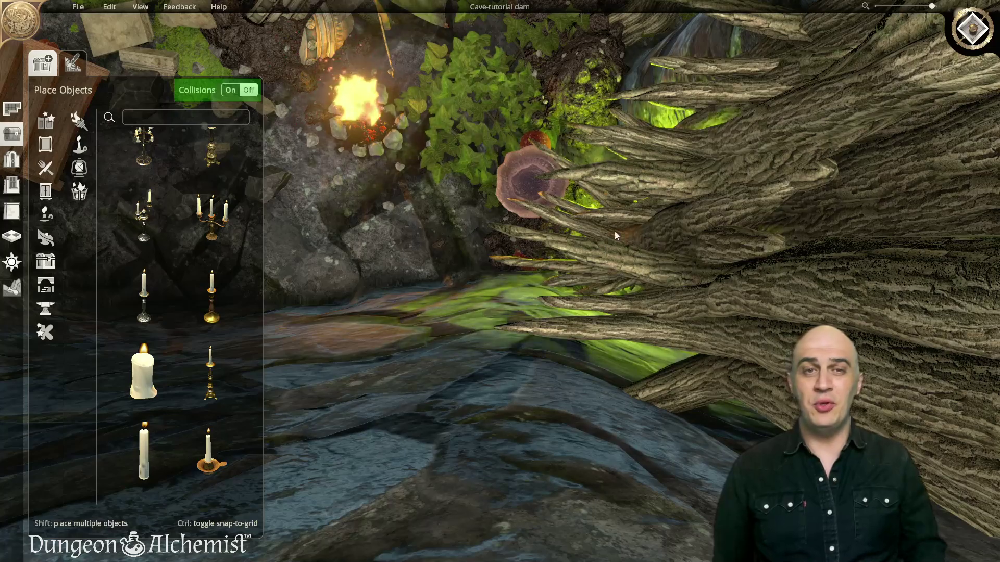
right_drag(638, 90, 620, 336)
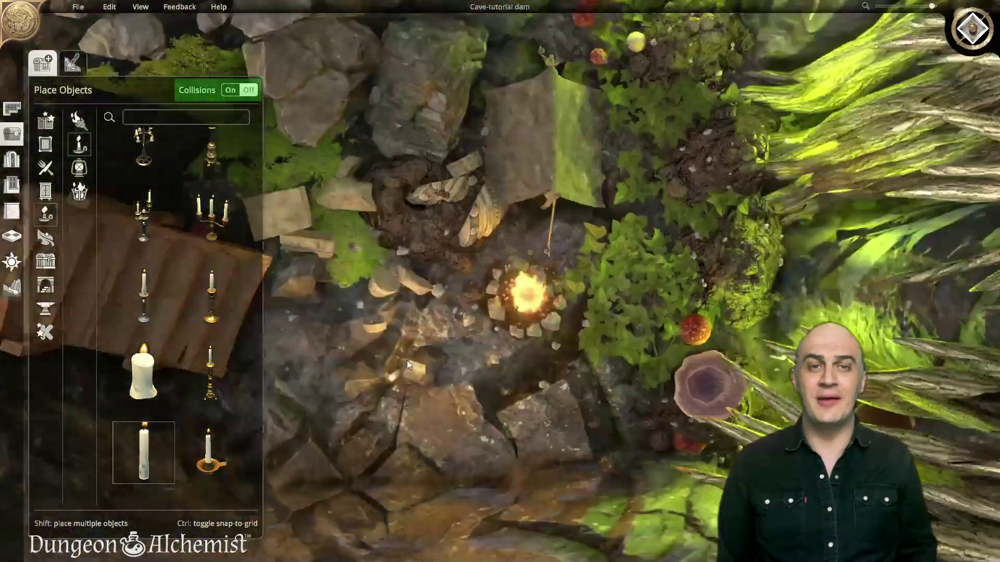
click(448, 333)
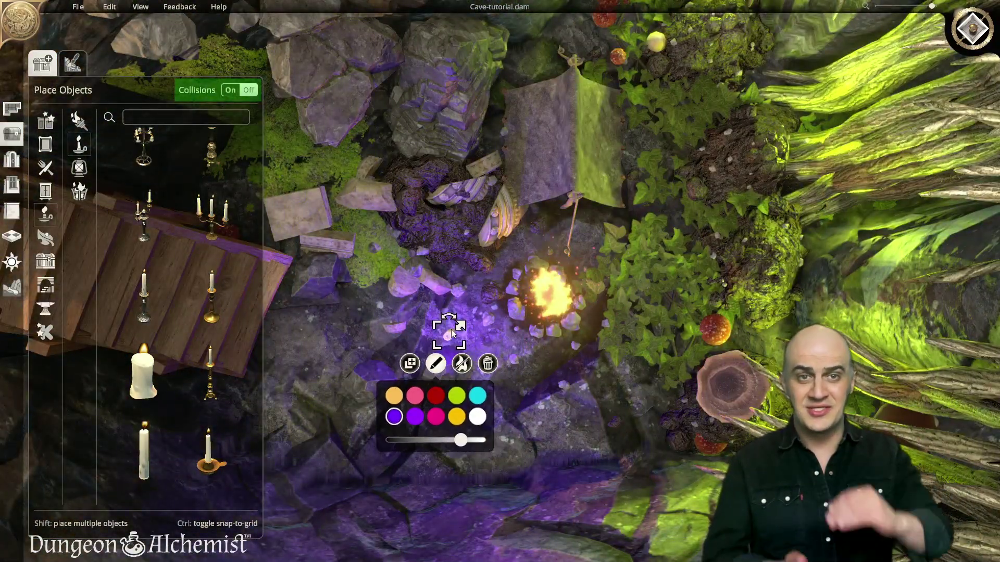
drag(449, 334, 632, 210)
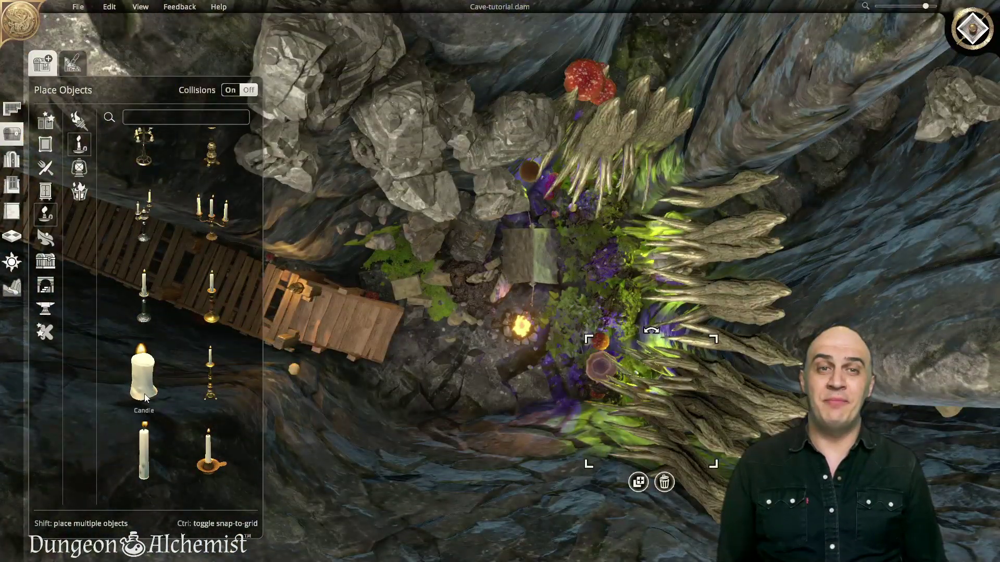
click(426, 241)
click(577, 166)
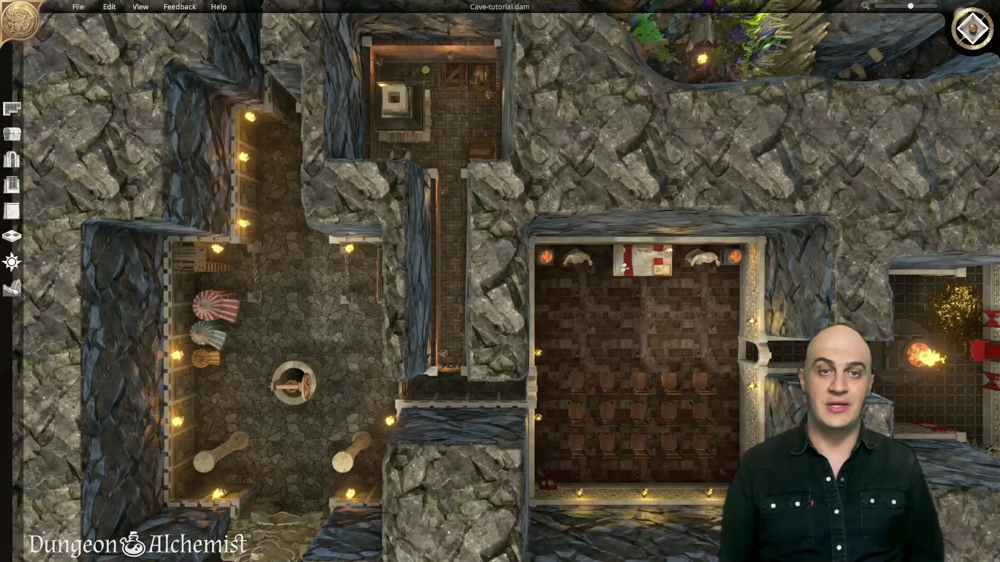
Step: Switch the map's lighting to night and open the advanced lighting settings
click(11, 262)
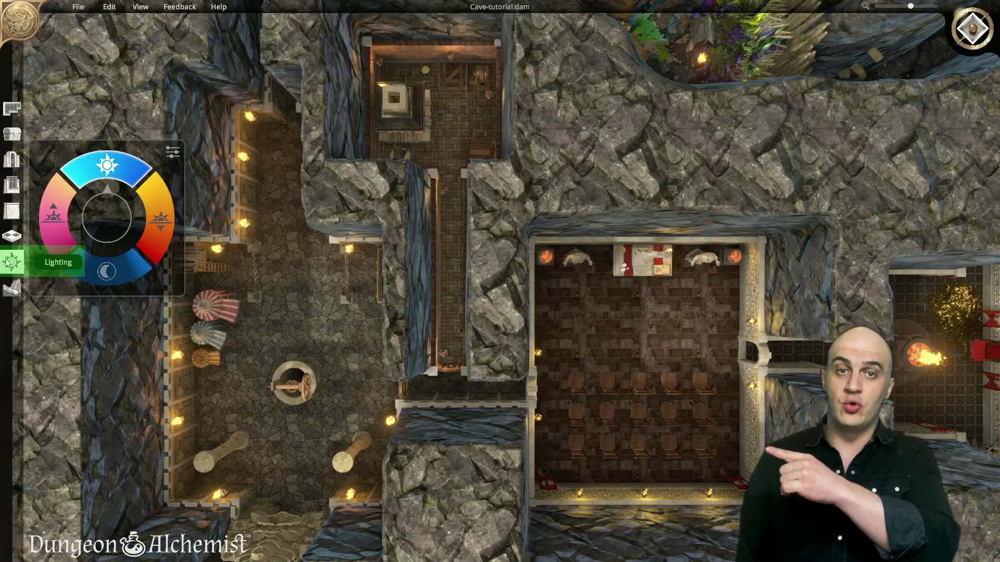
click(106, 271)
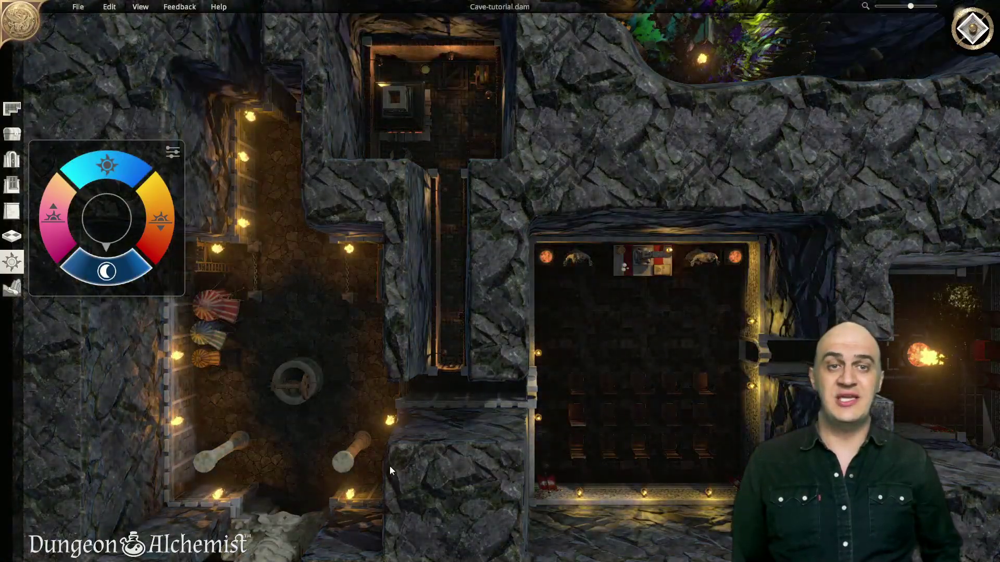
scroll(504, 362, up, 3)
key(w)
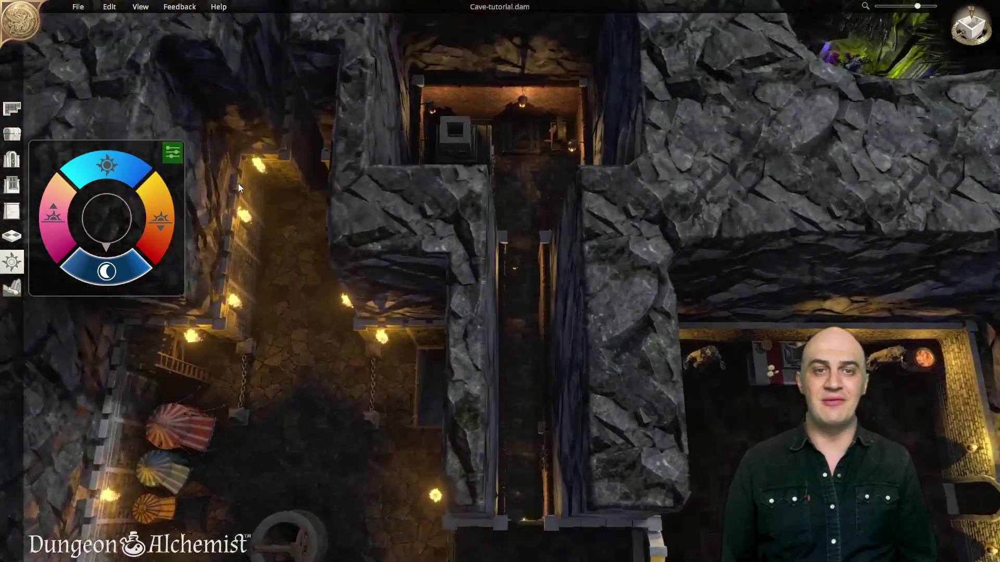
click(172, 153)
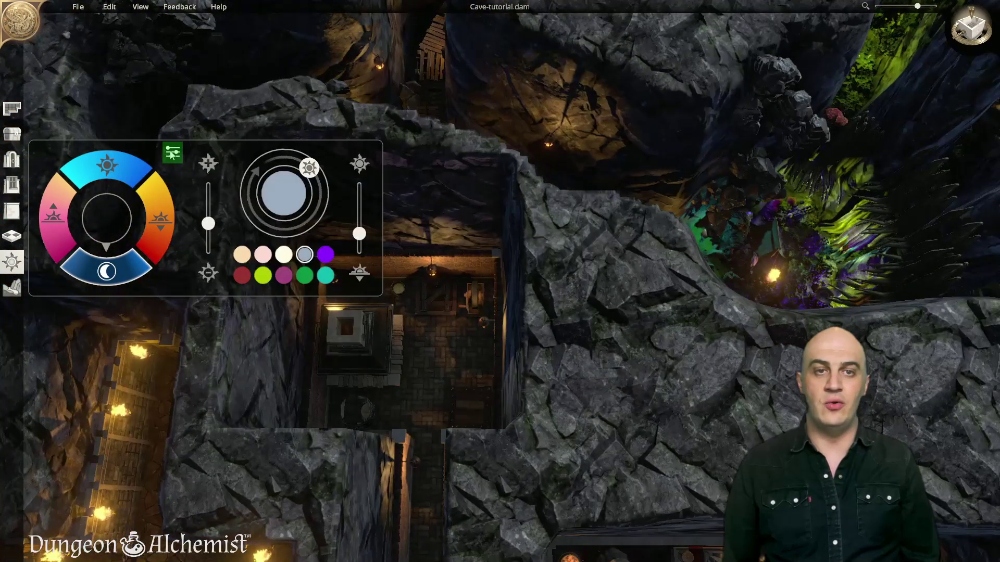
Step: Try purple, magenta and lime-green ambient light at full intensity with different light heights and directions
click(326, 257)
mouse_move(361, 242)
mouse_down()
mouse_move(361, 182)
mouse_move(360, 249)
mouse_up()
drag(209, 224, 208, 183)
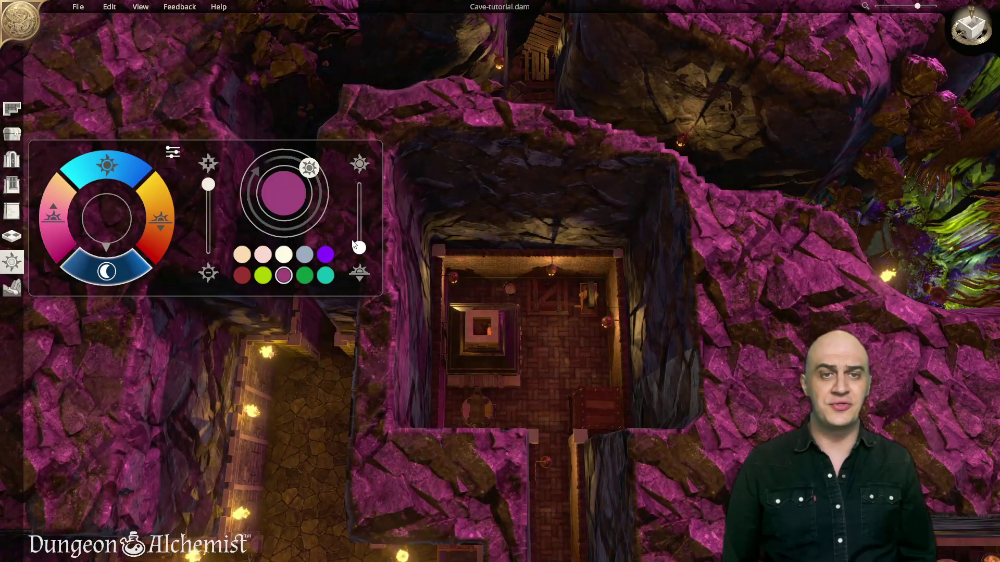
drag(359, 248, 360, 212)
drag(310, 168, 295, 252)
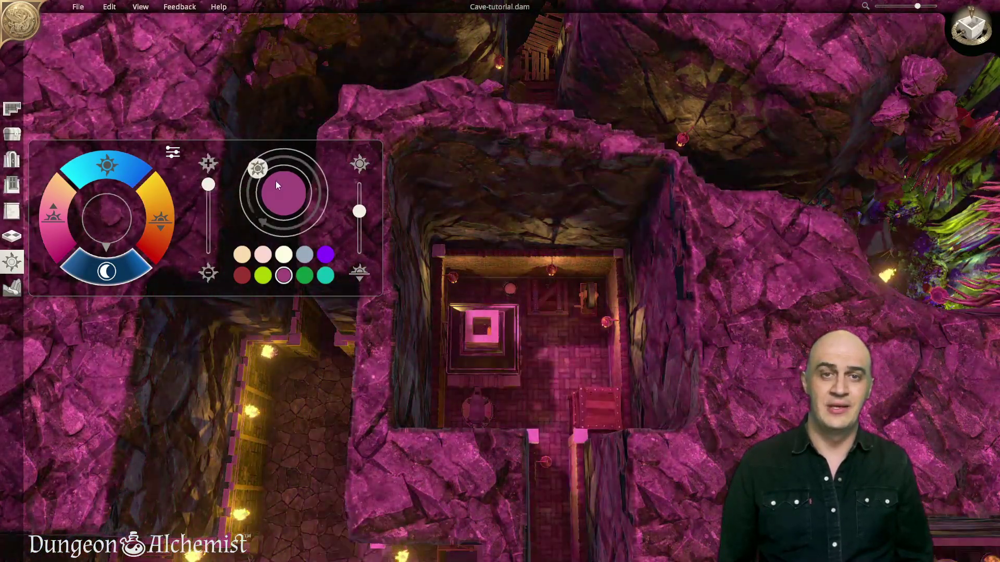
click(263, 275)
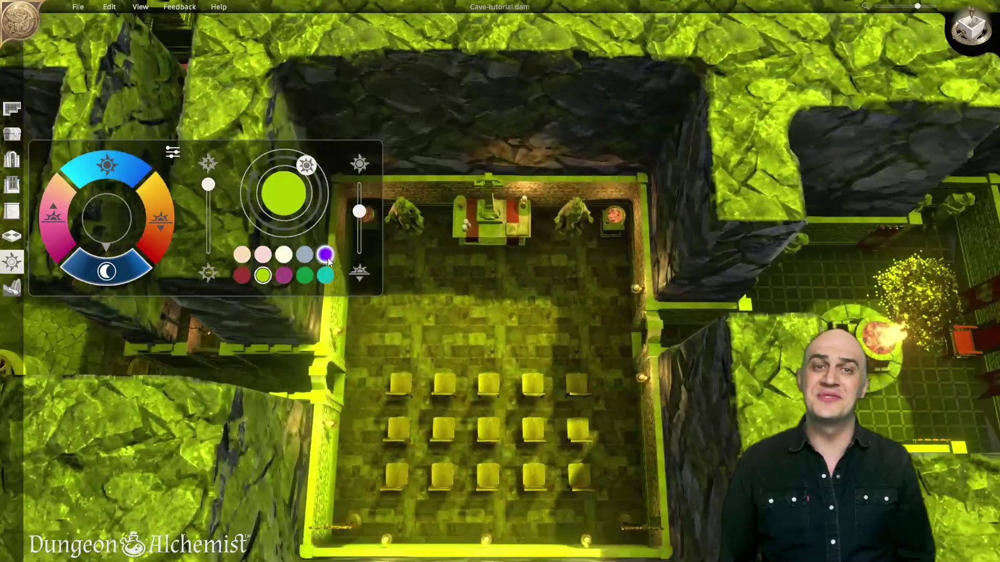
click(325, 254)
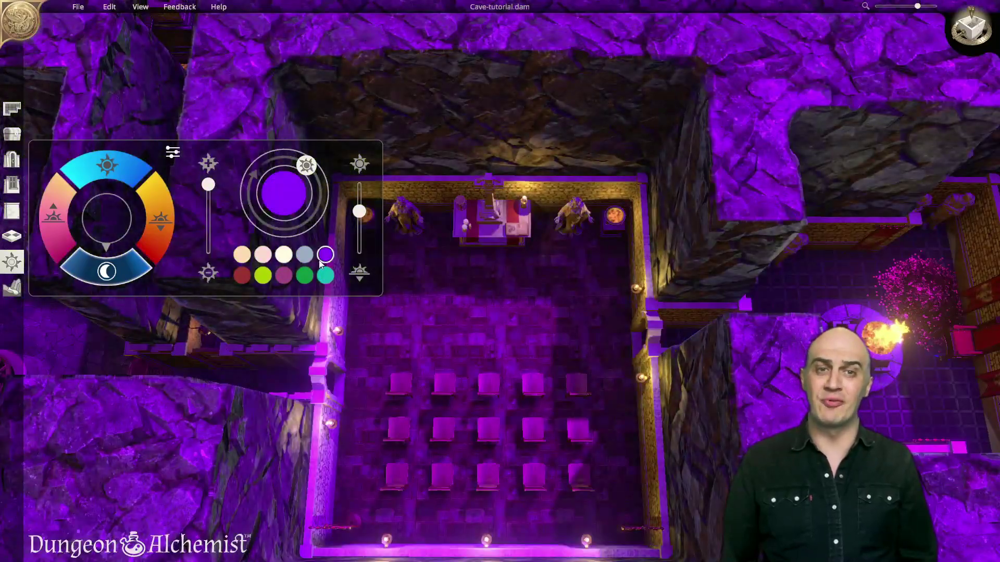
Step: Set the night light to blue-grey with reduced intensity and maximum light height, and close the lighting settings
click(304, 254)
drag(208, 184, 208, 235)
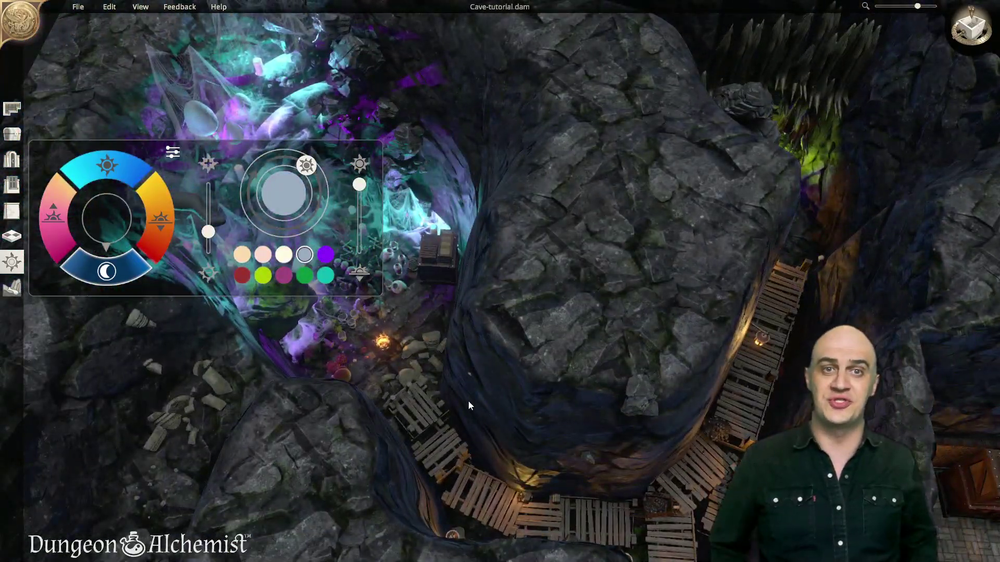
key(Escape)
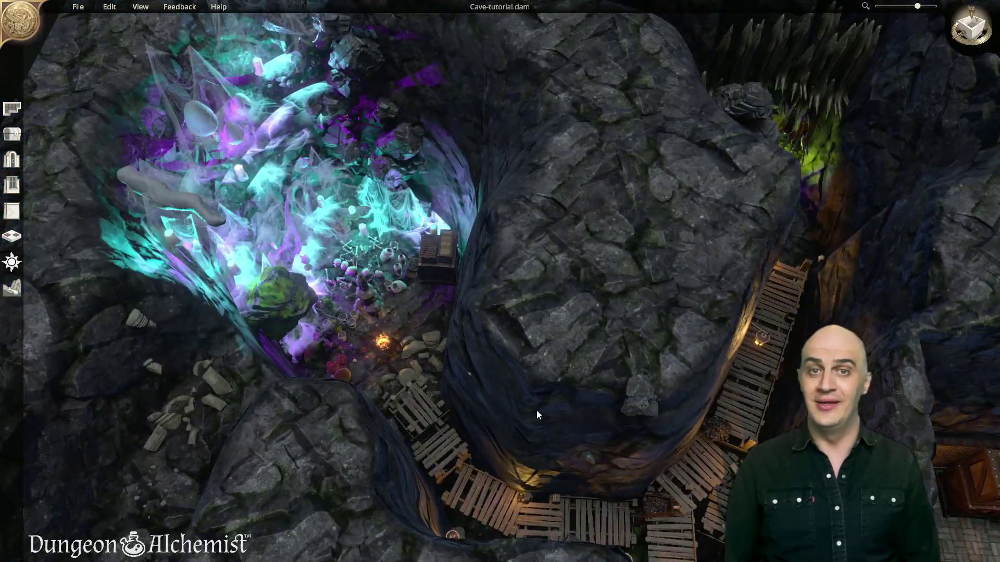